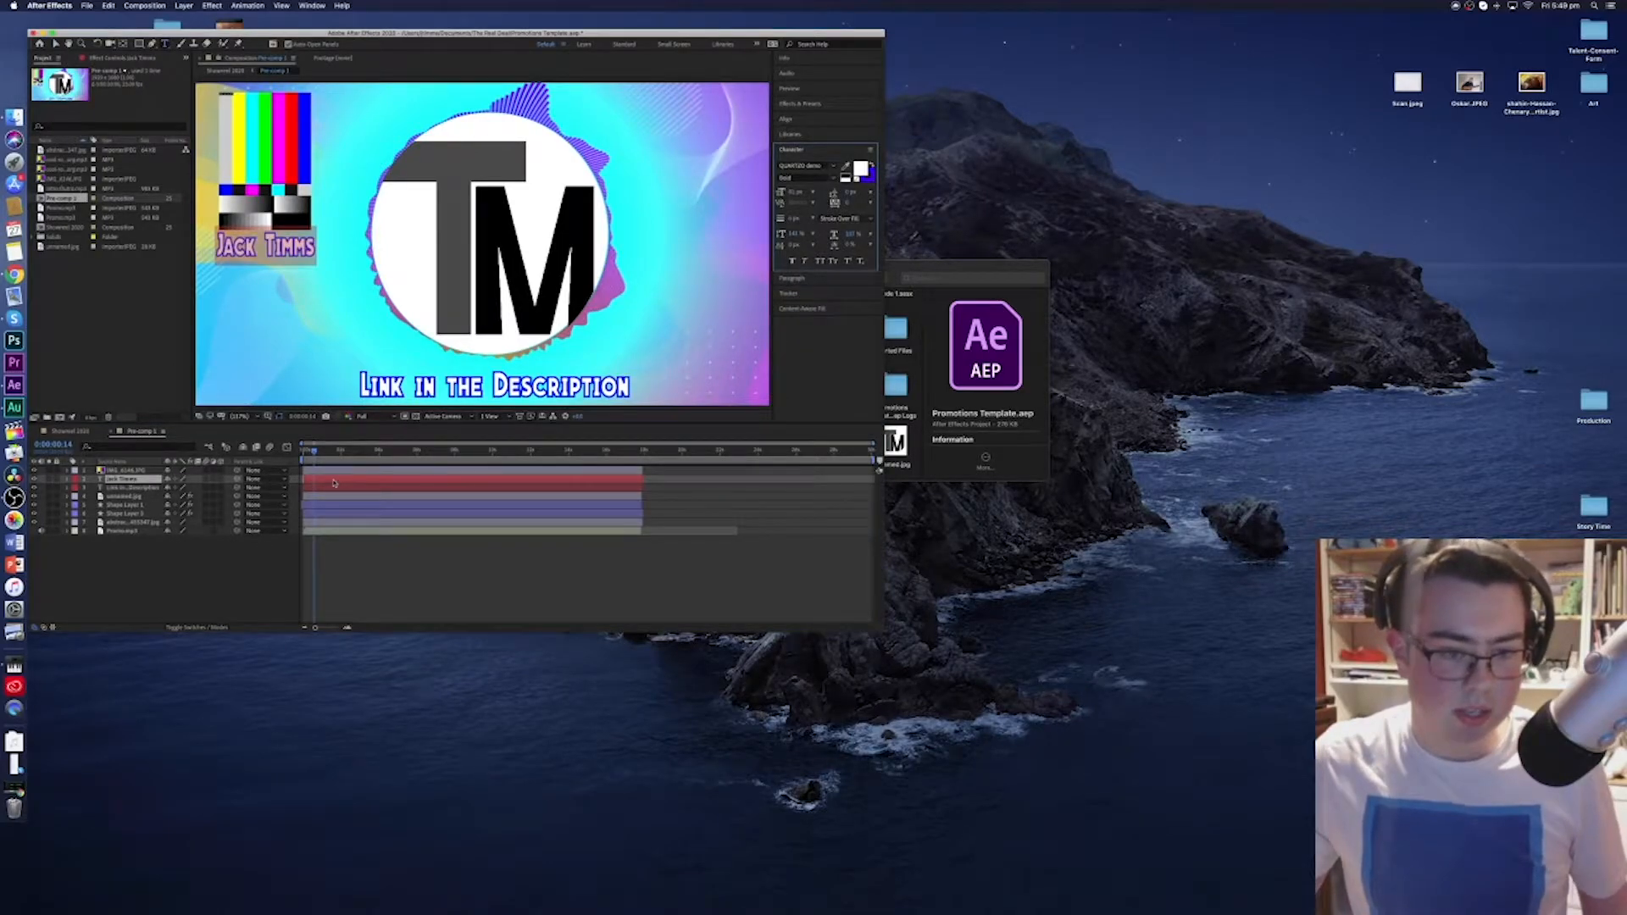
Replace the name caption beneath the colour-bar picture with the text "Your Name".
click(144, 483)
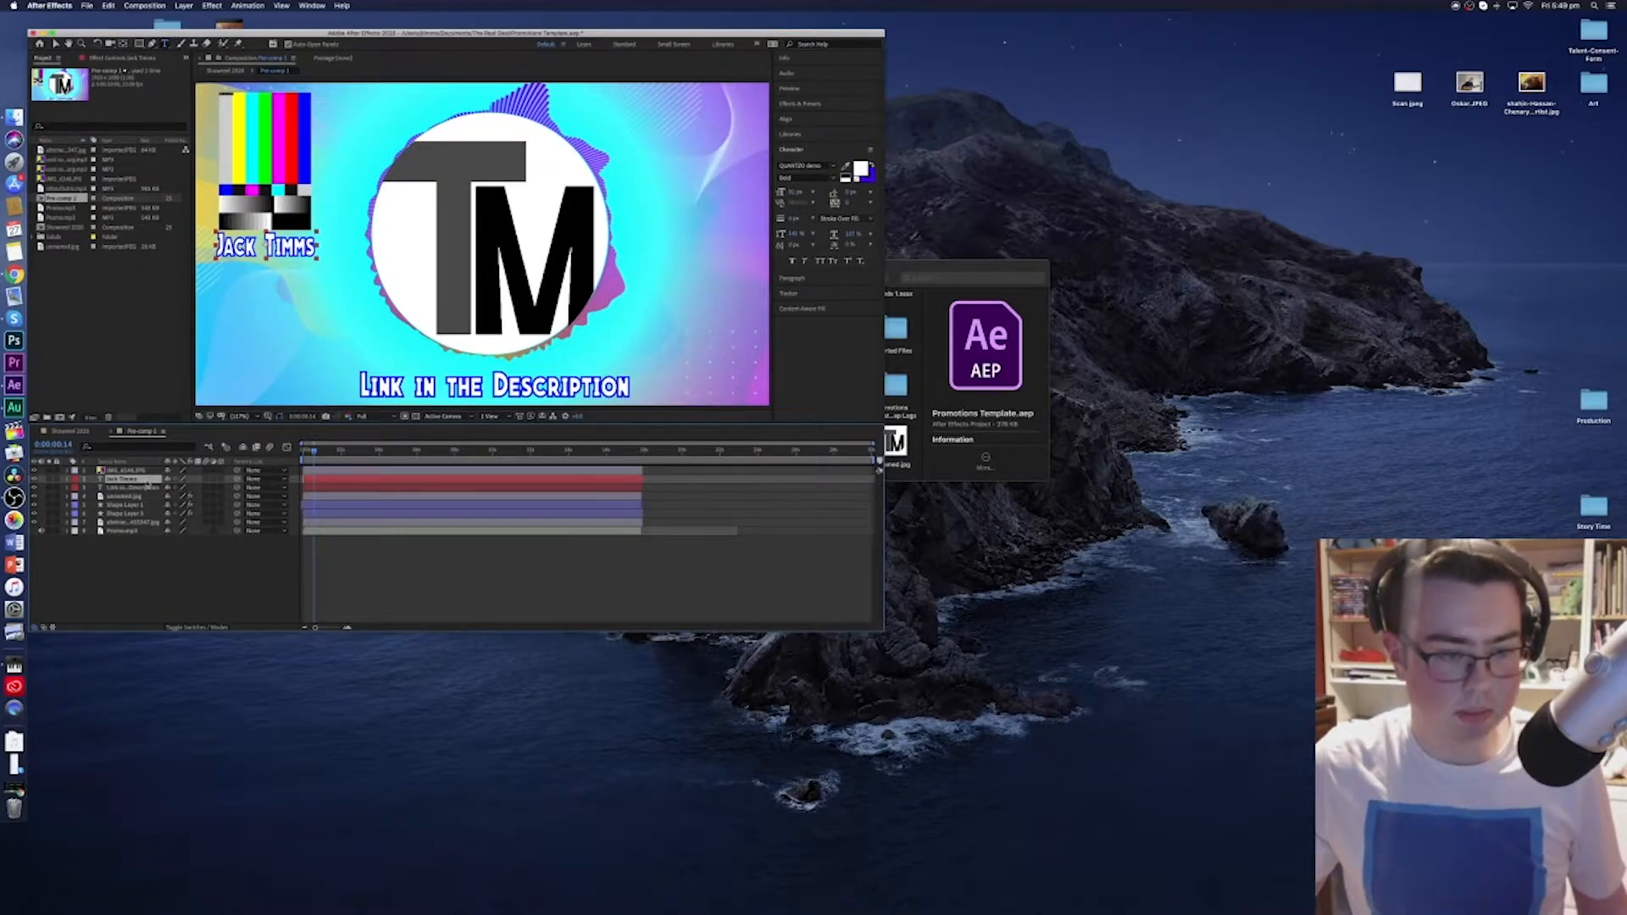
click(314, 244)
key(BackSpace)
key(BackSpace)
key(BackSpace)
key(BackSpace)
key(BackSpace)
key(BackSpace)
key(BackSpace)
key(BackSpace)
key(BackSpace)
key(BackSpace)
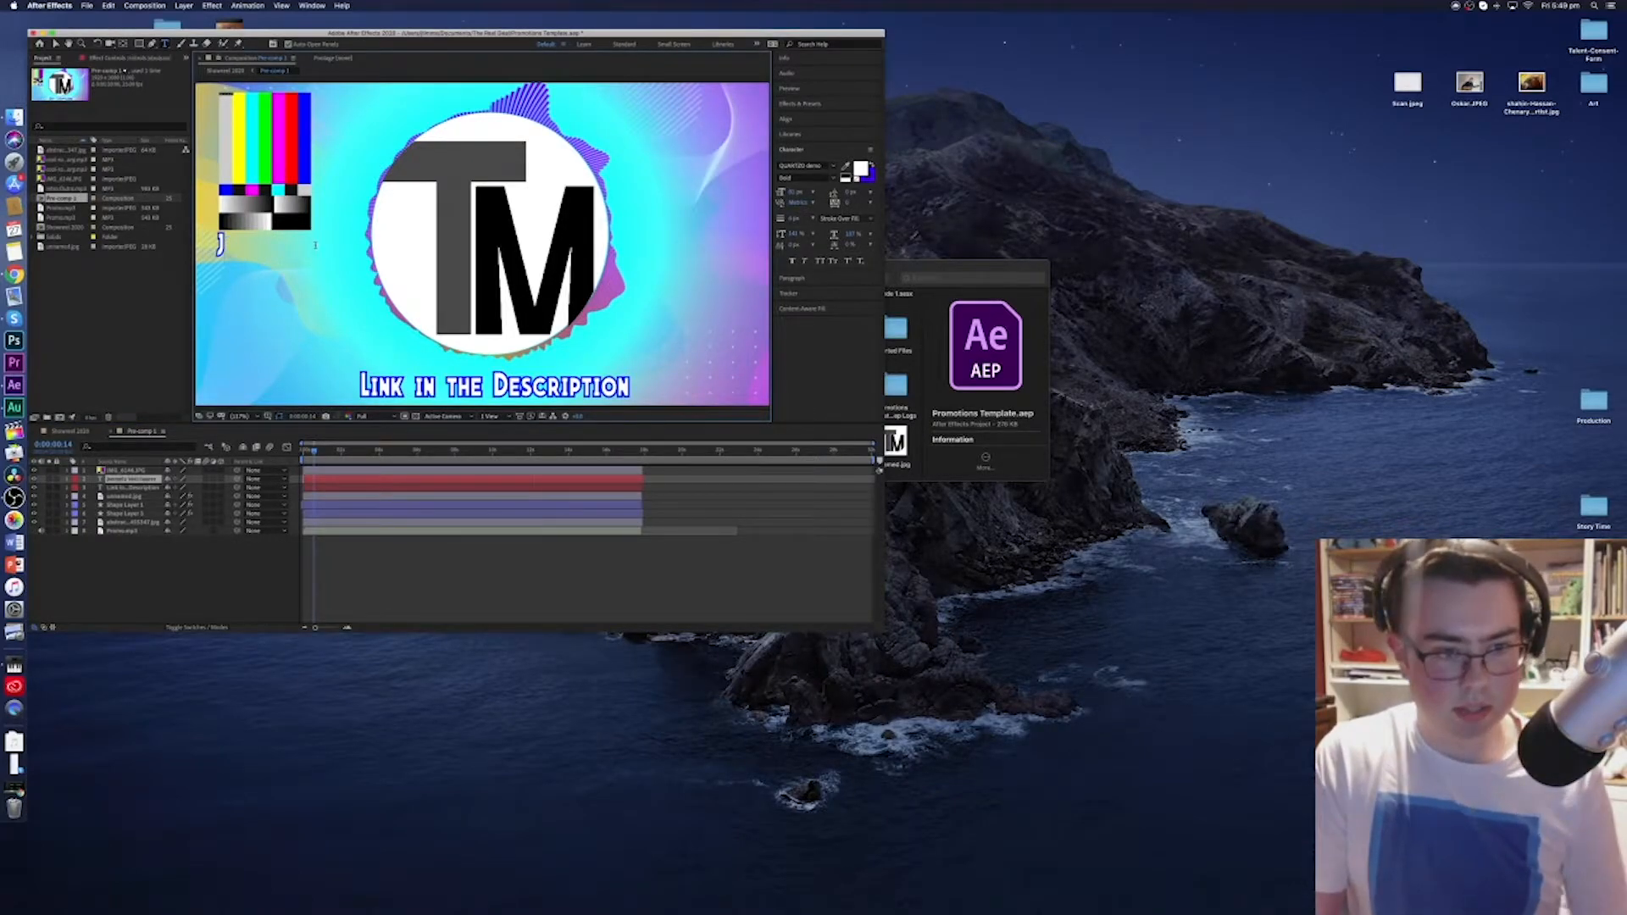
text(Your)
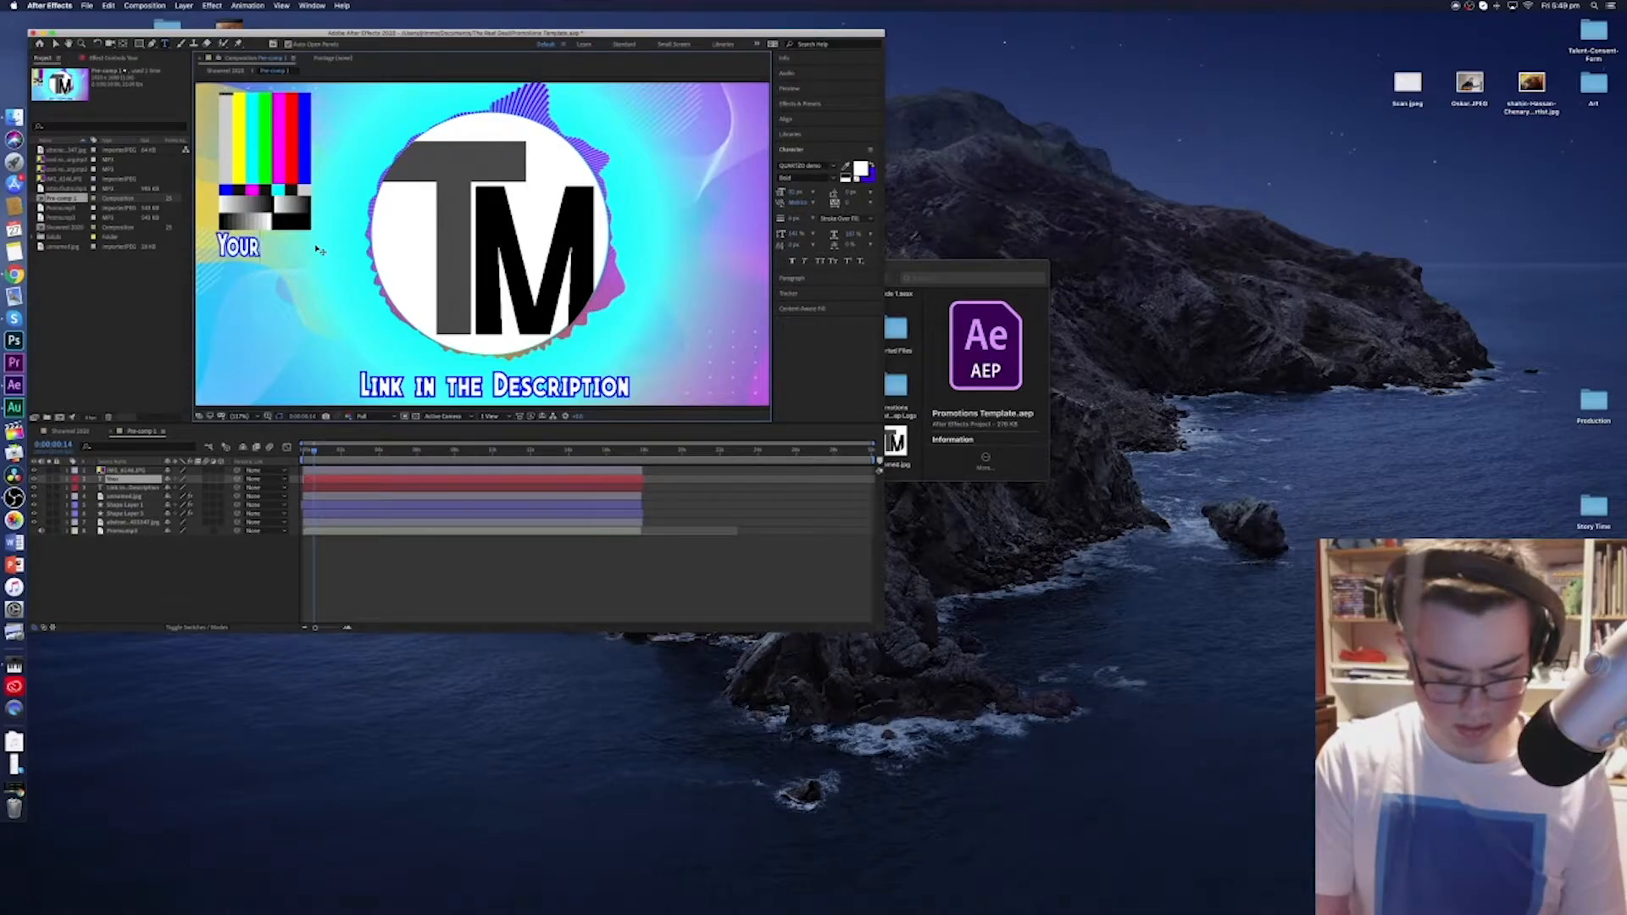
text( P)
key(BackSpace)
text(Name)
click(195, 480)
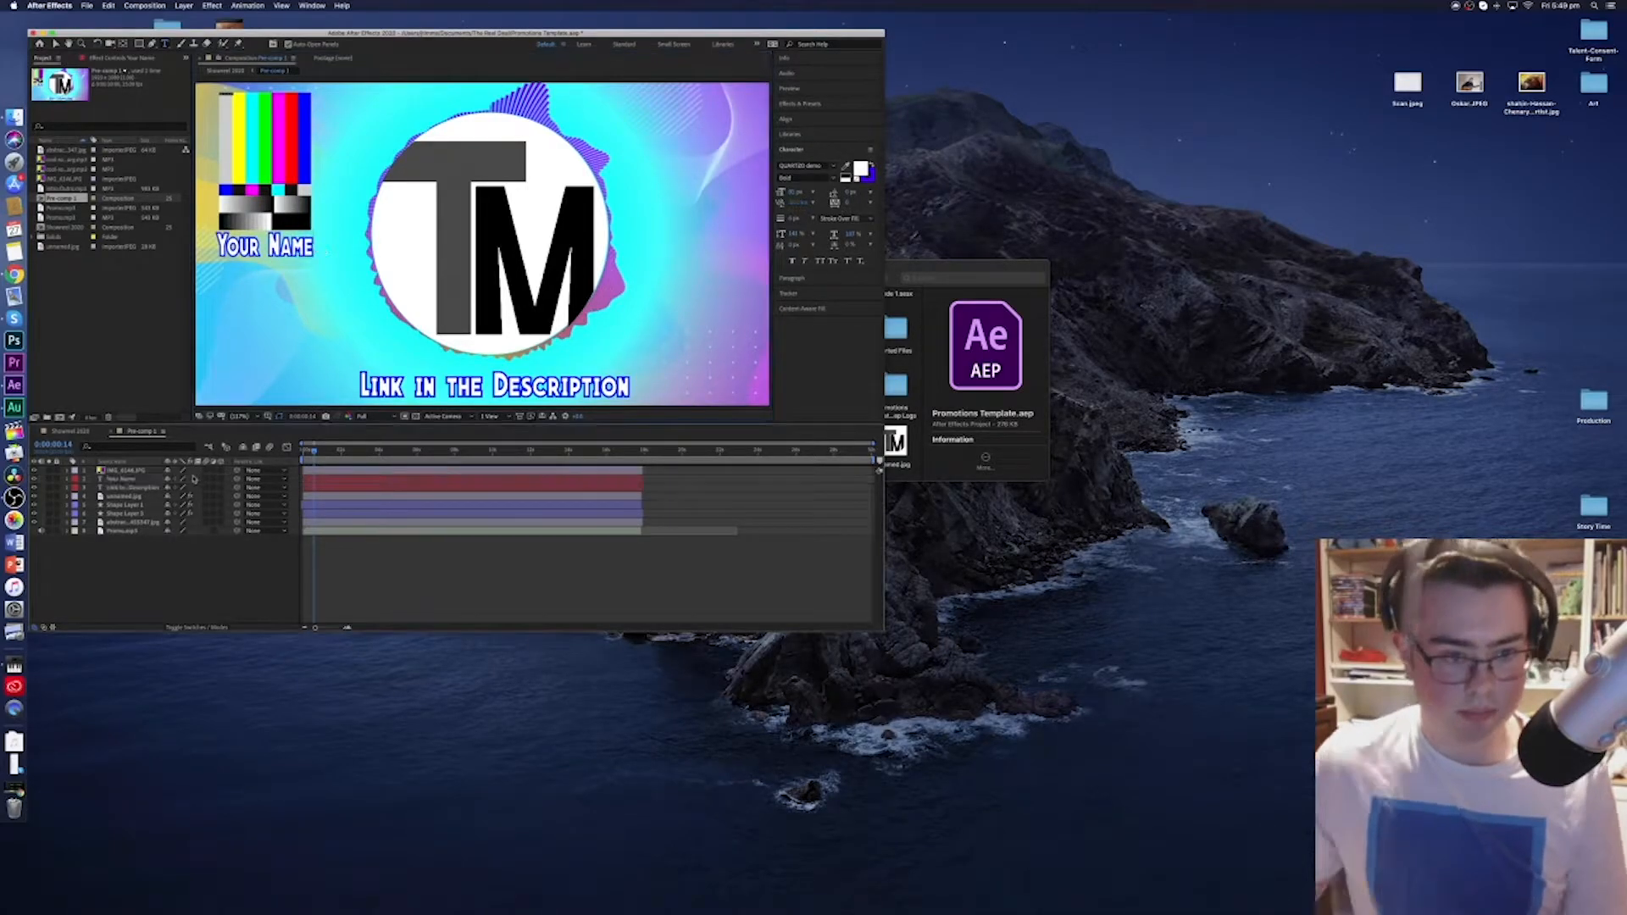
Delete the promo MP3 audio layer from the bottom of the Pre-comp 1 layer stack.
click(132, 497)
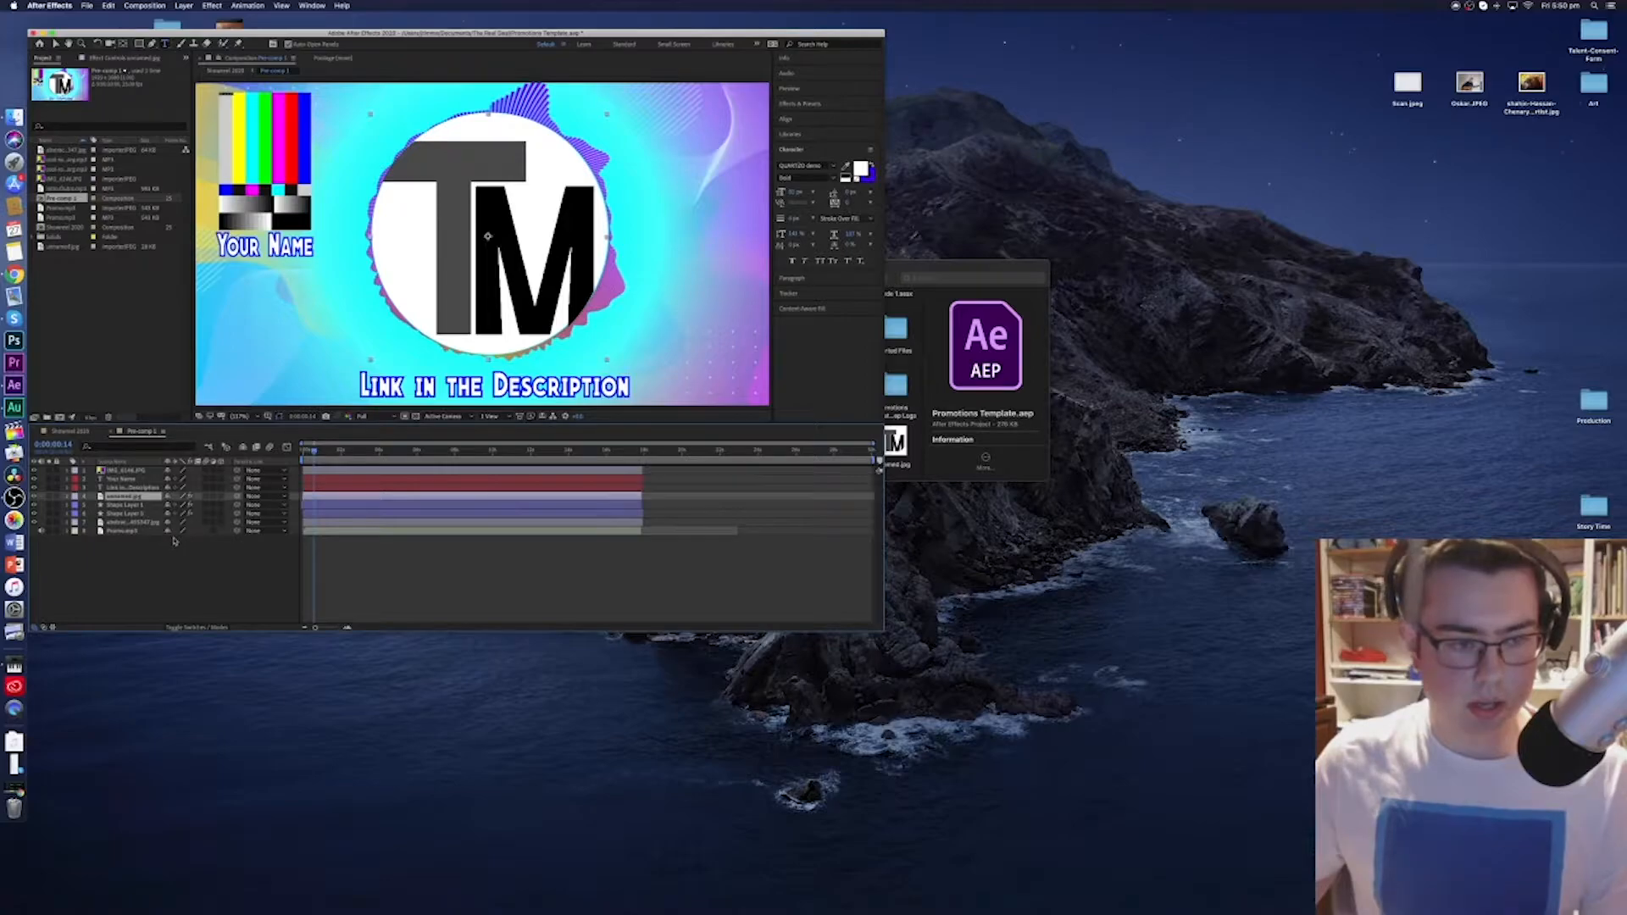
click(126, 532)
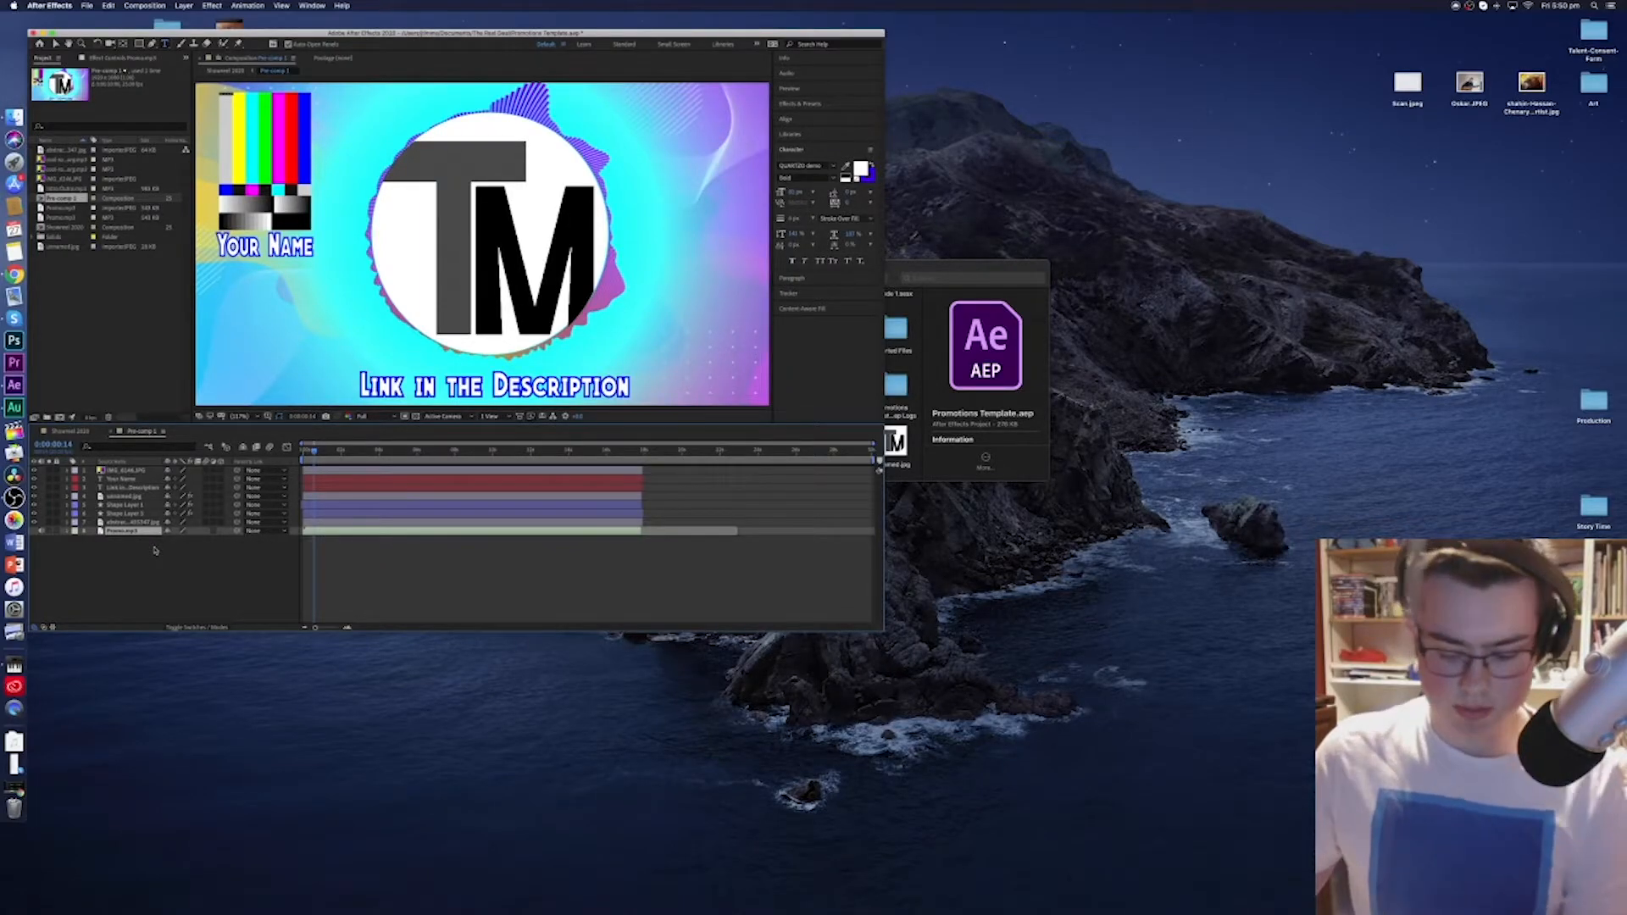
key(Delete)
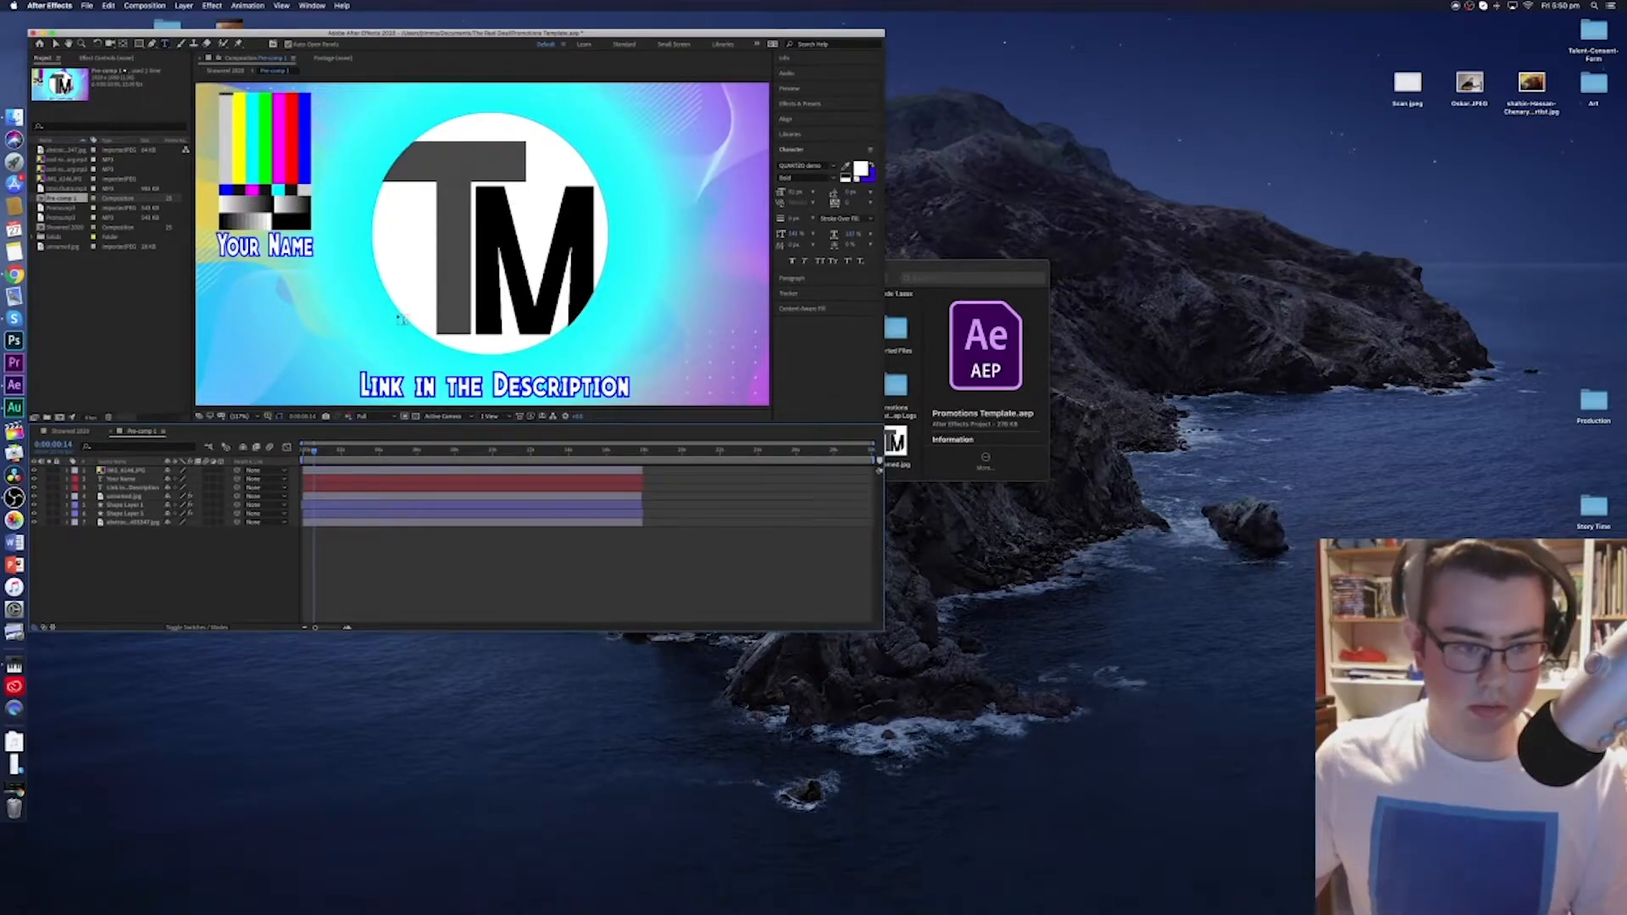
Start importing a file and browse to the folder The Real Deal in Documents.
click(87, 5)
mouse_move(102, 136)
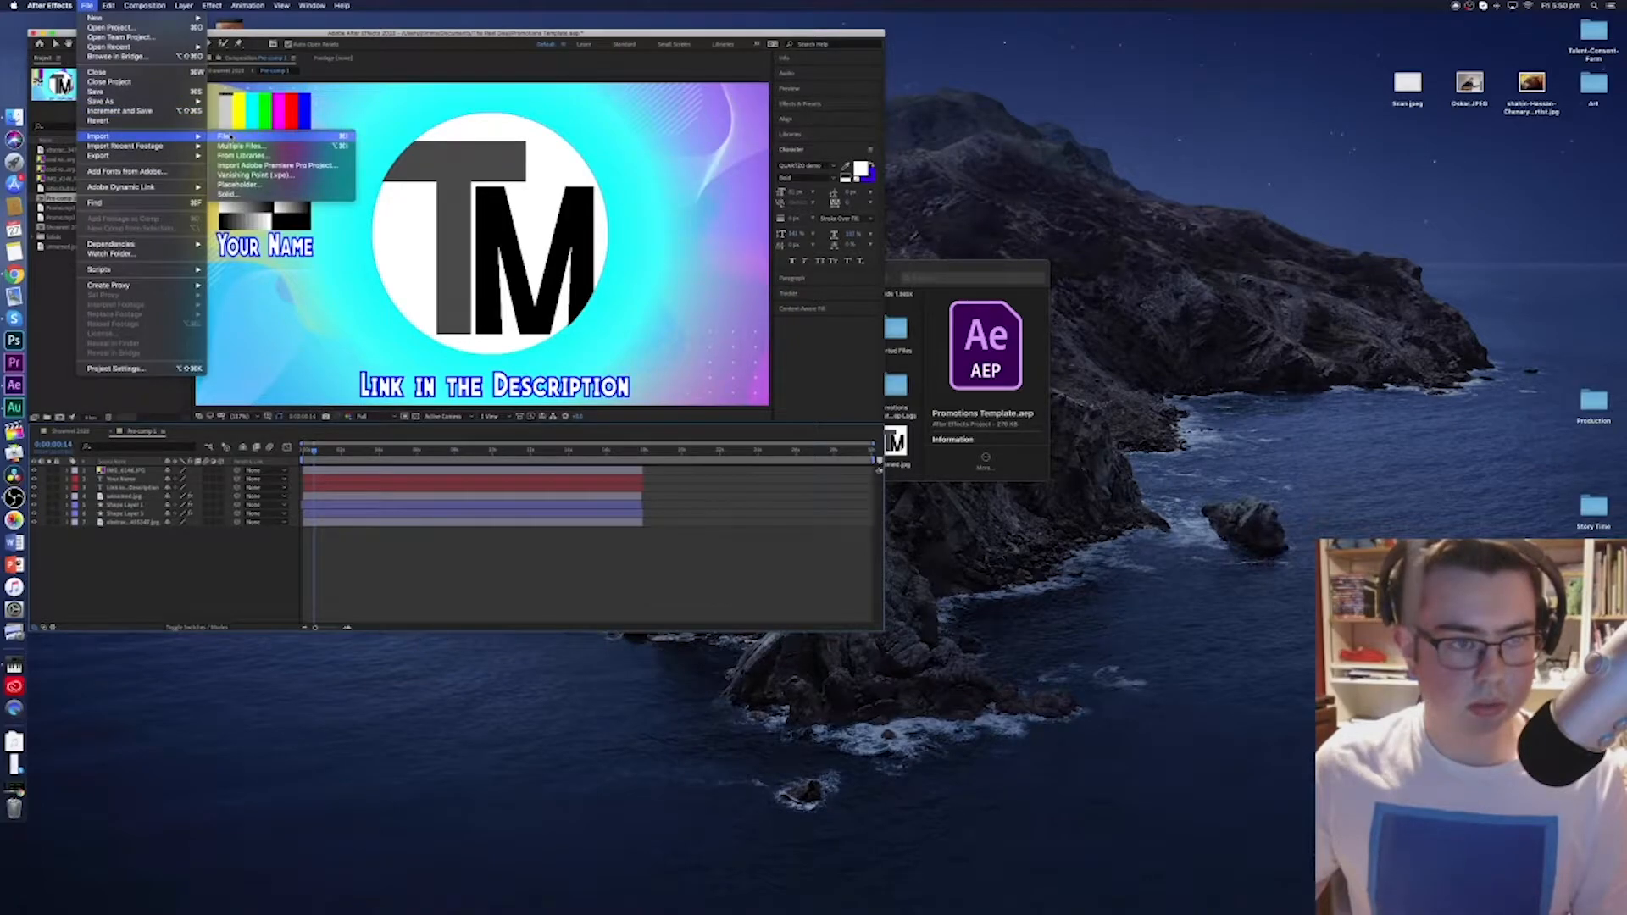
click(230, 137)
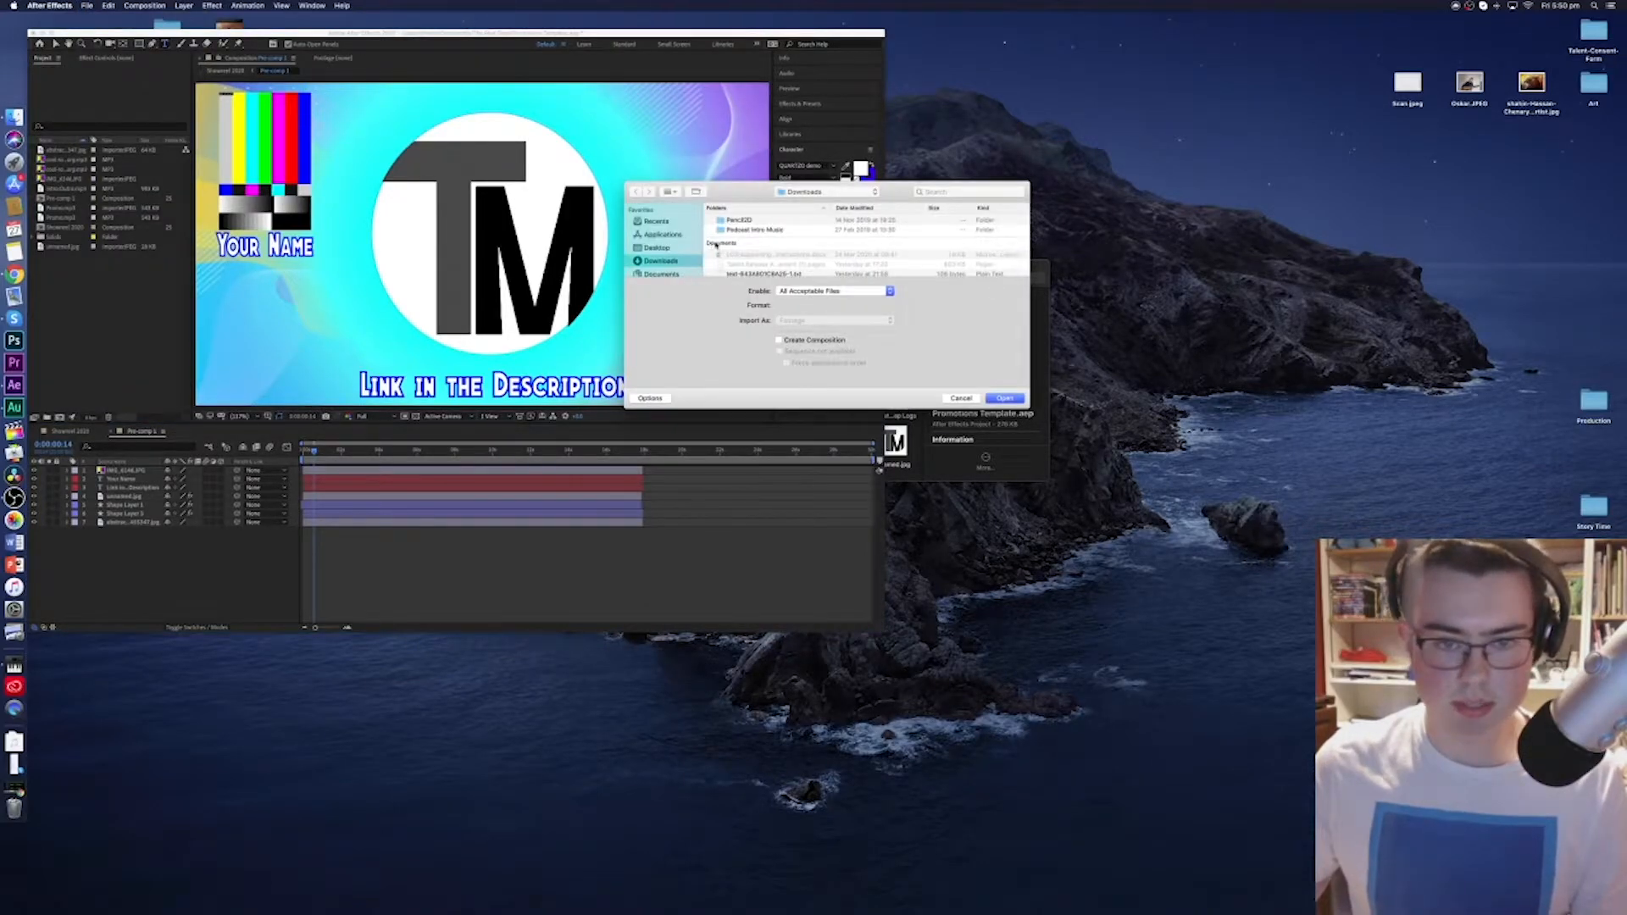
scroll(720, 243, down, 2)
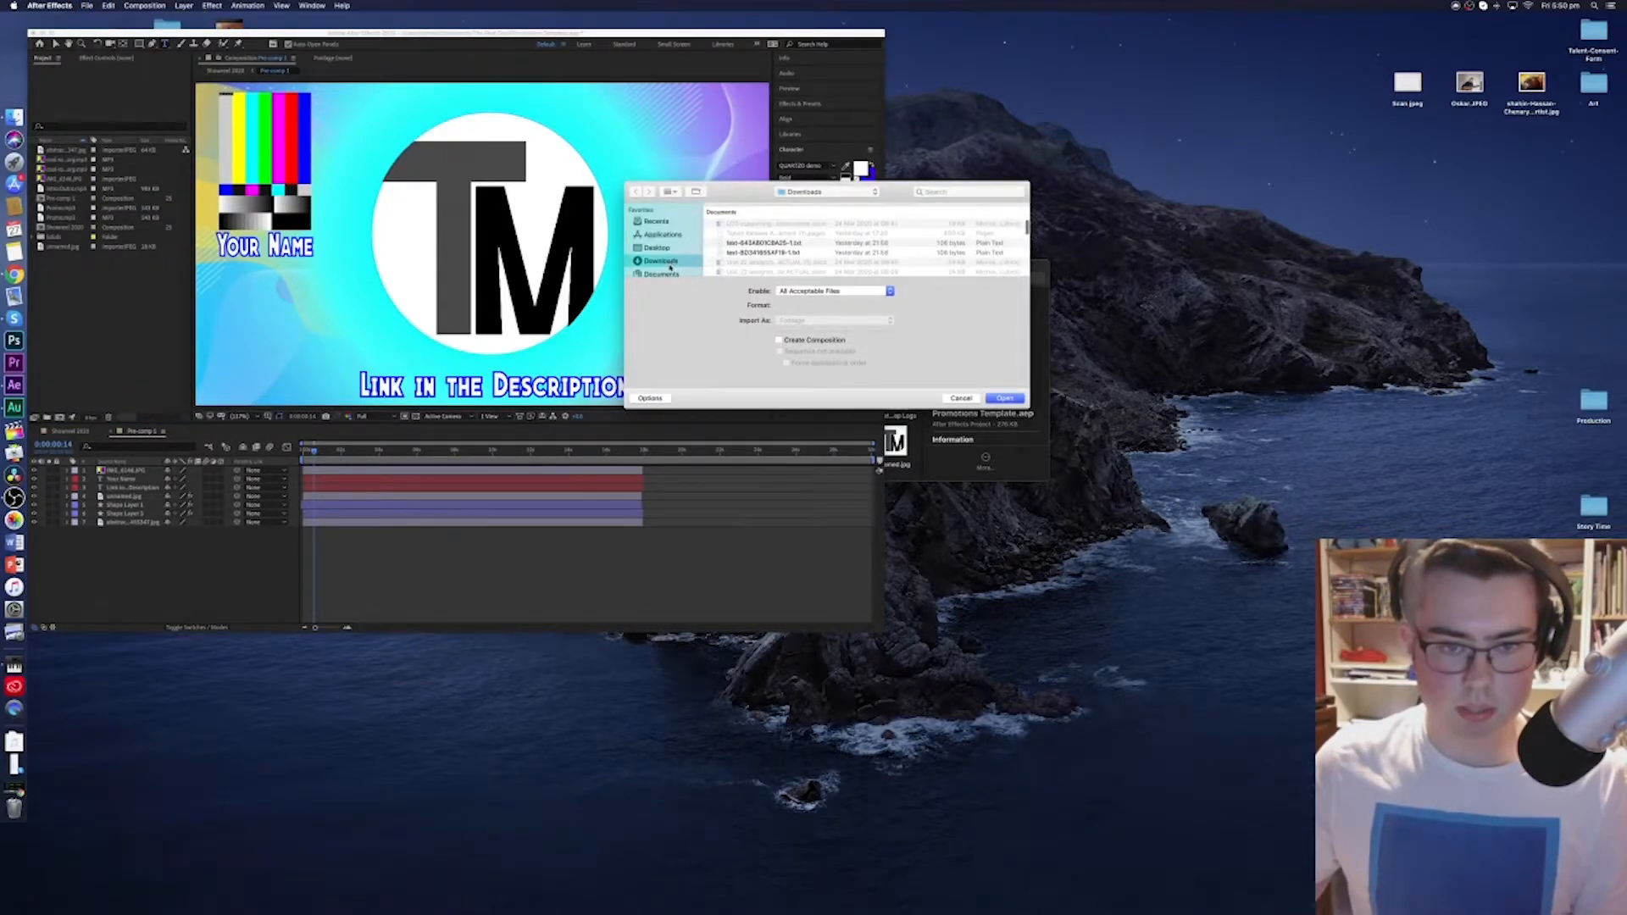
click(662, 273)
scroll(772, 264, down, 3)
scroll(772, 265, down, 3)
click(764, 263)
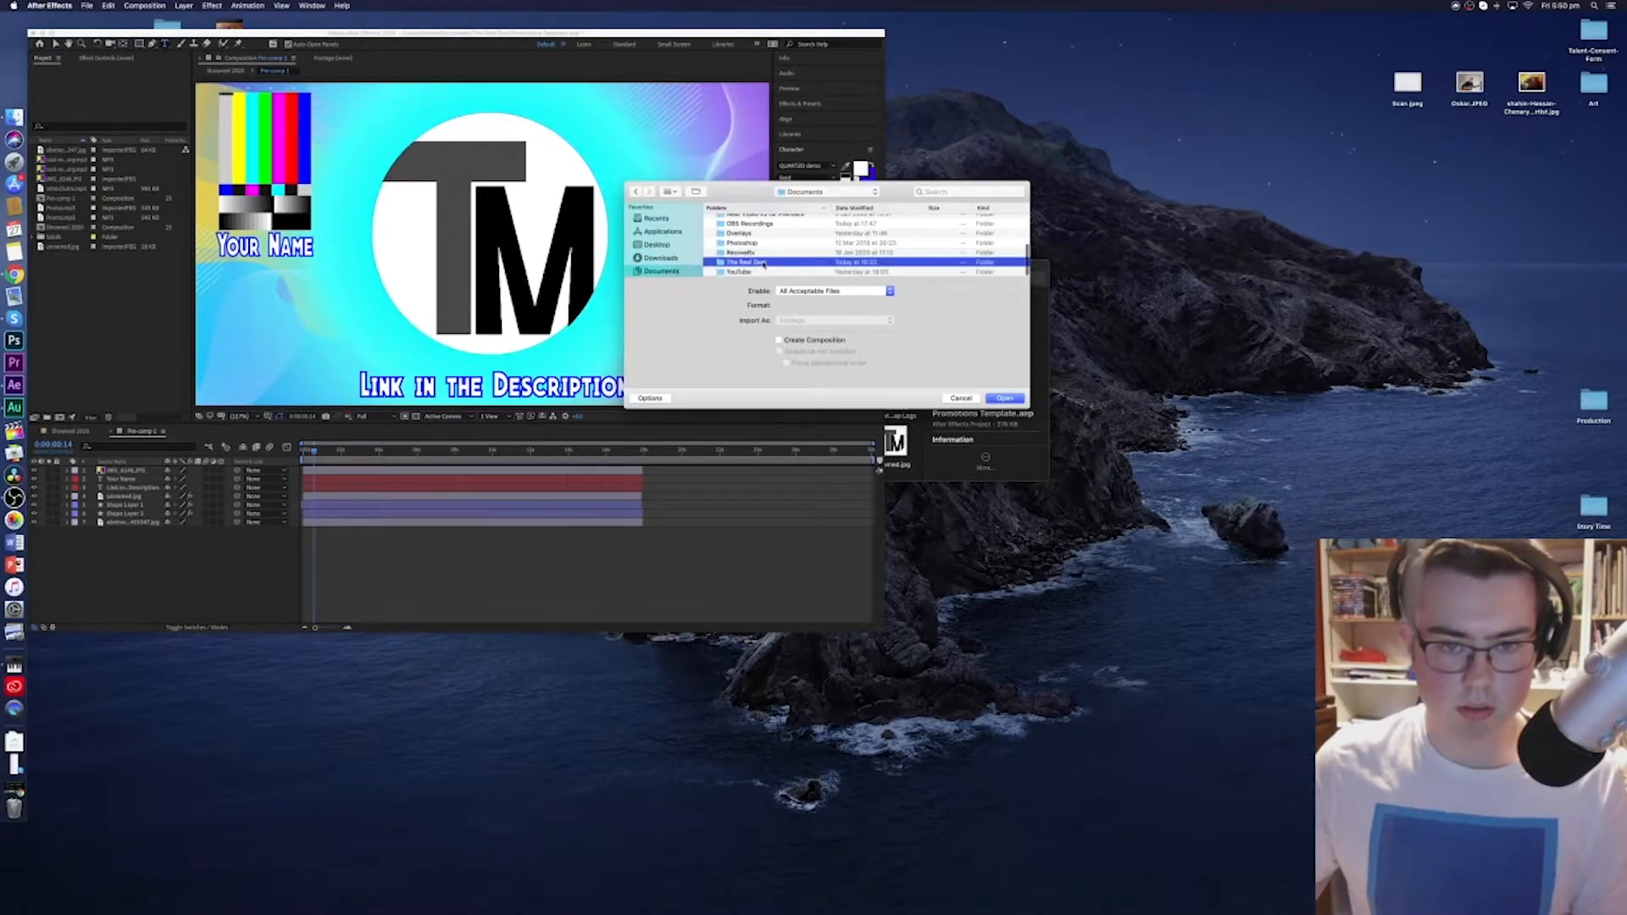
double_click(765, 264)
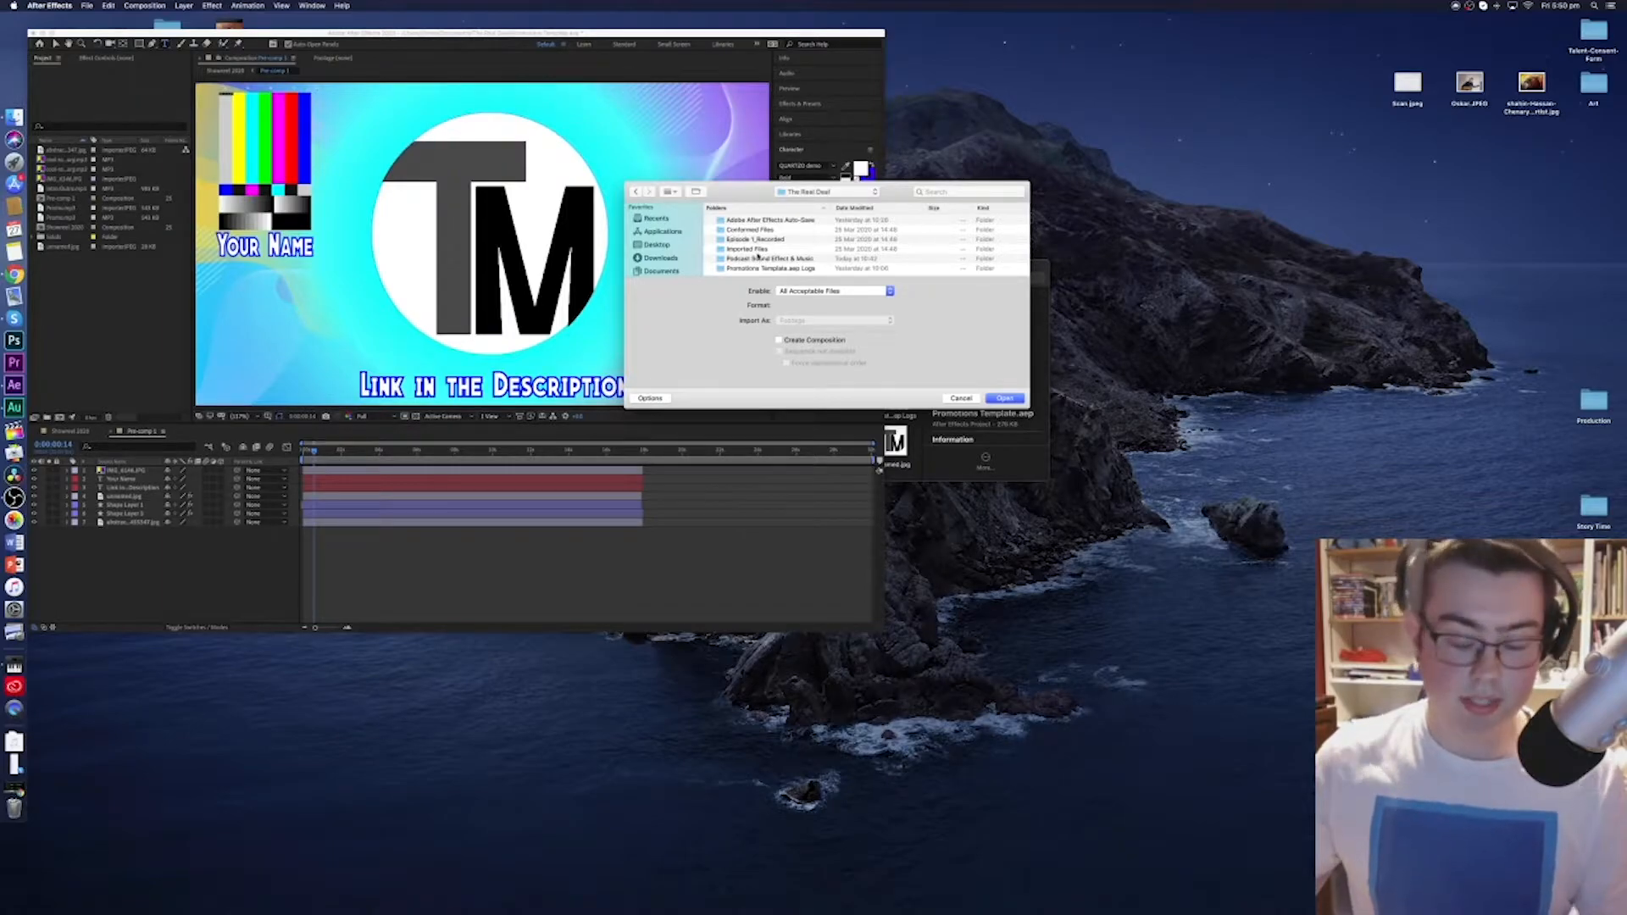
Import Episode 1_Cameras.mp3 and add it to the composition as the lowest layer.
scroll(756, 257, down, 8)
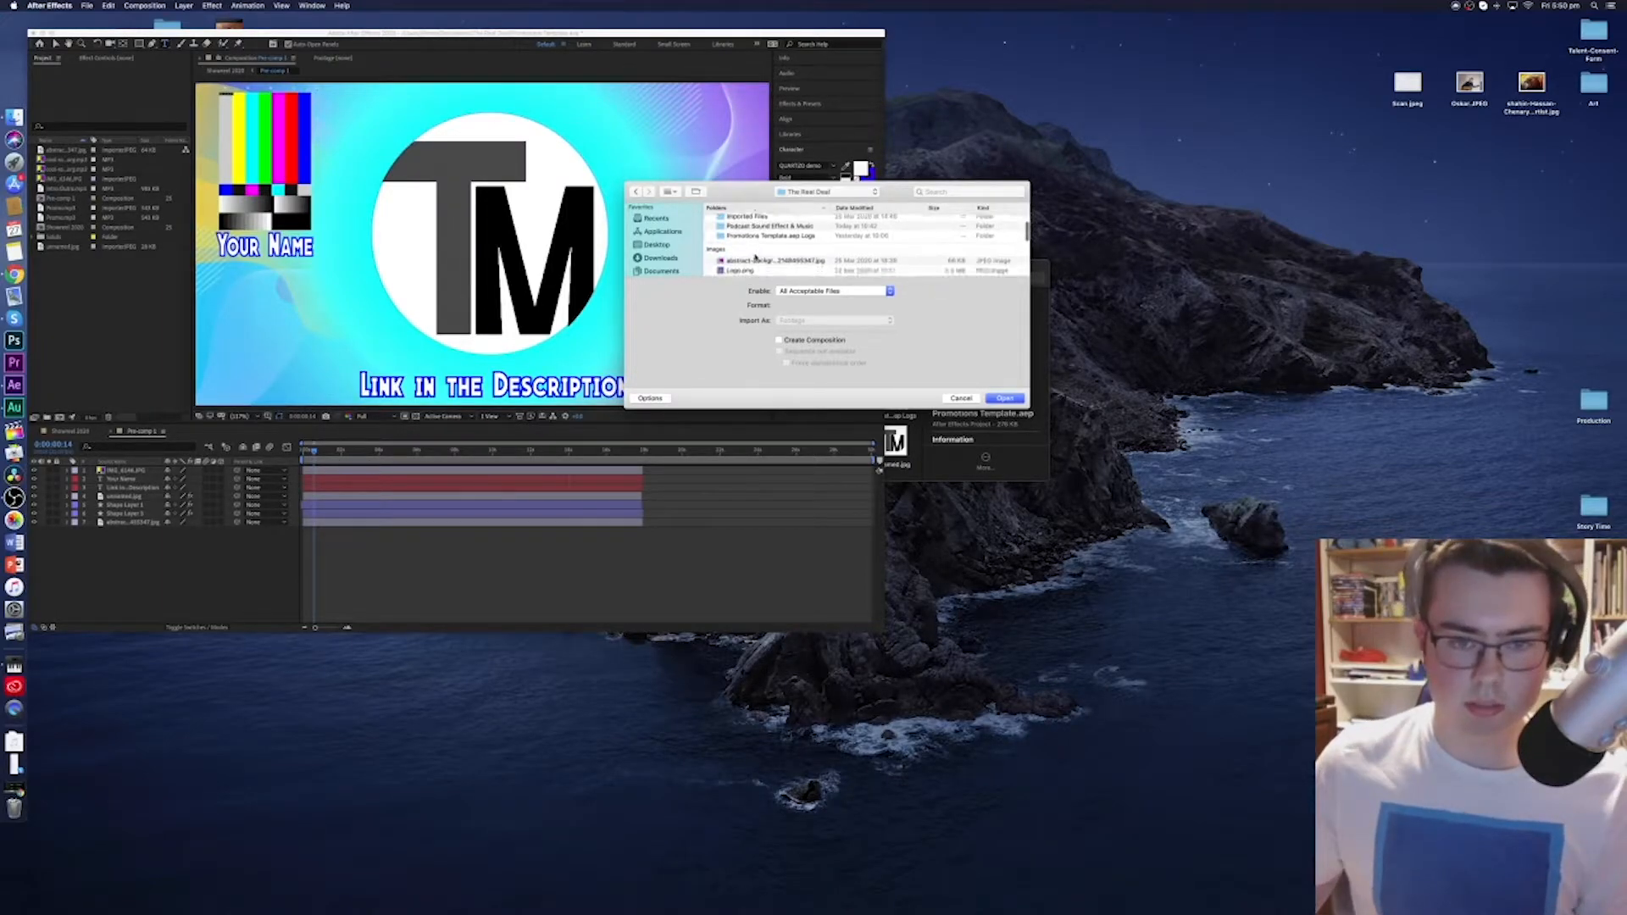
scroll(755, 256, down, 2)
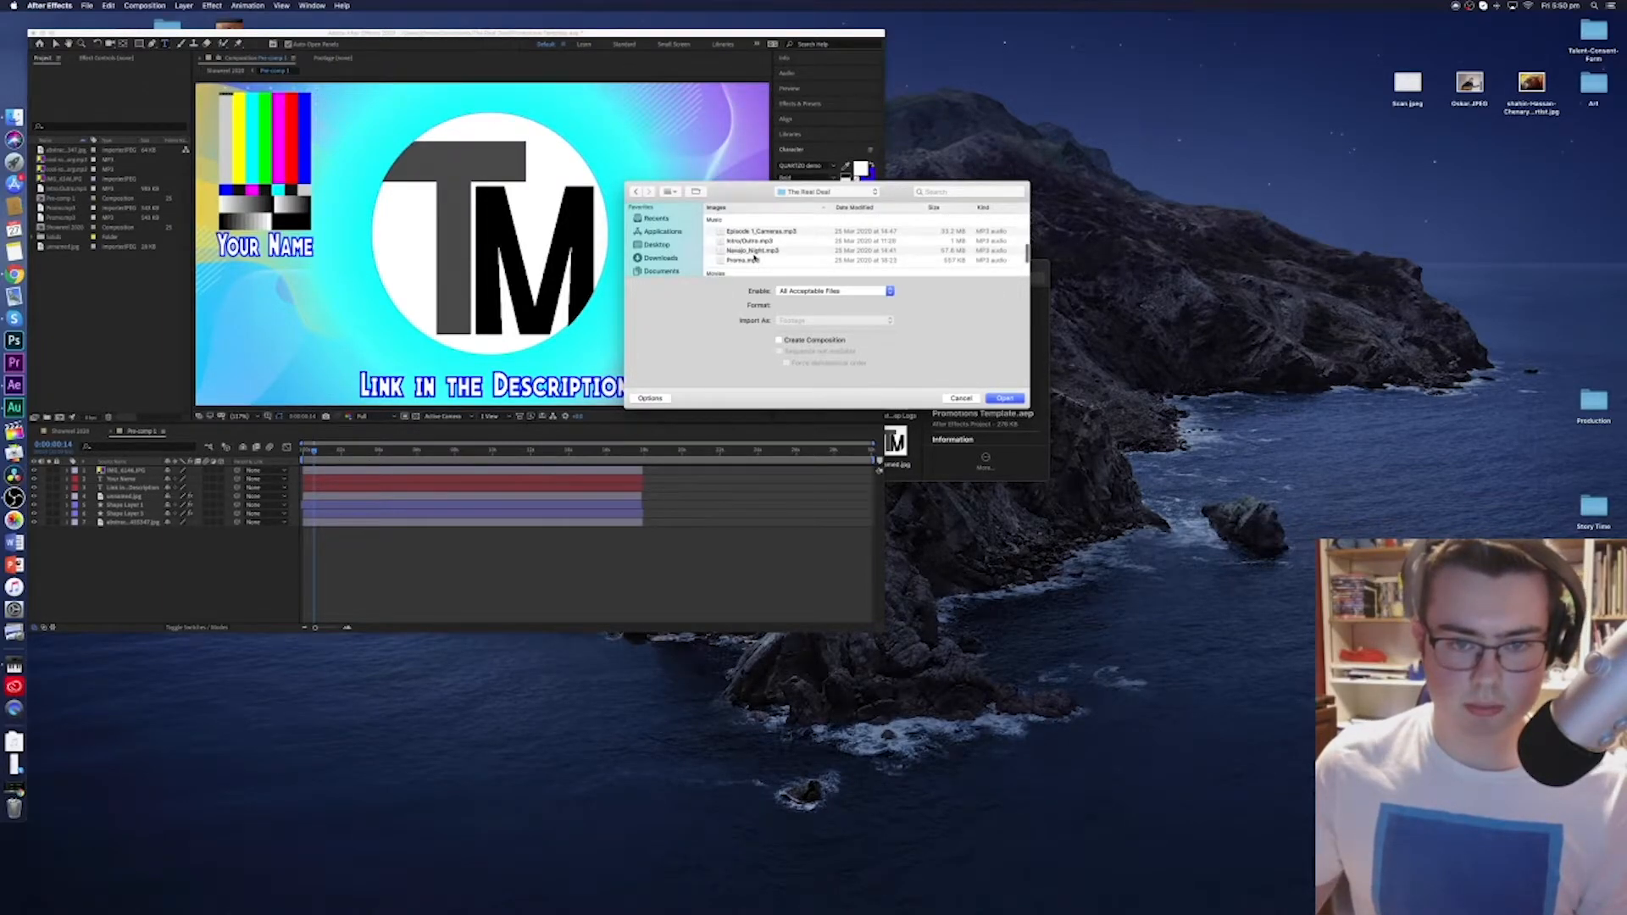
click(767, 233)
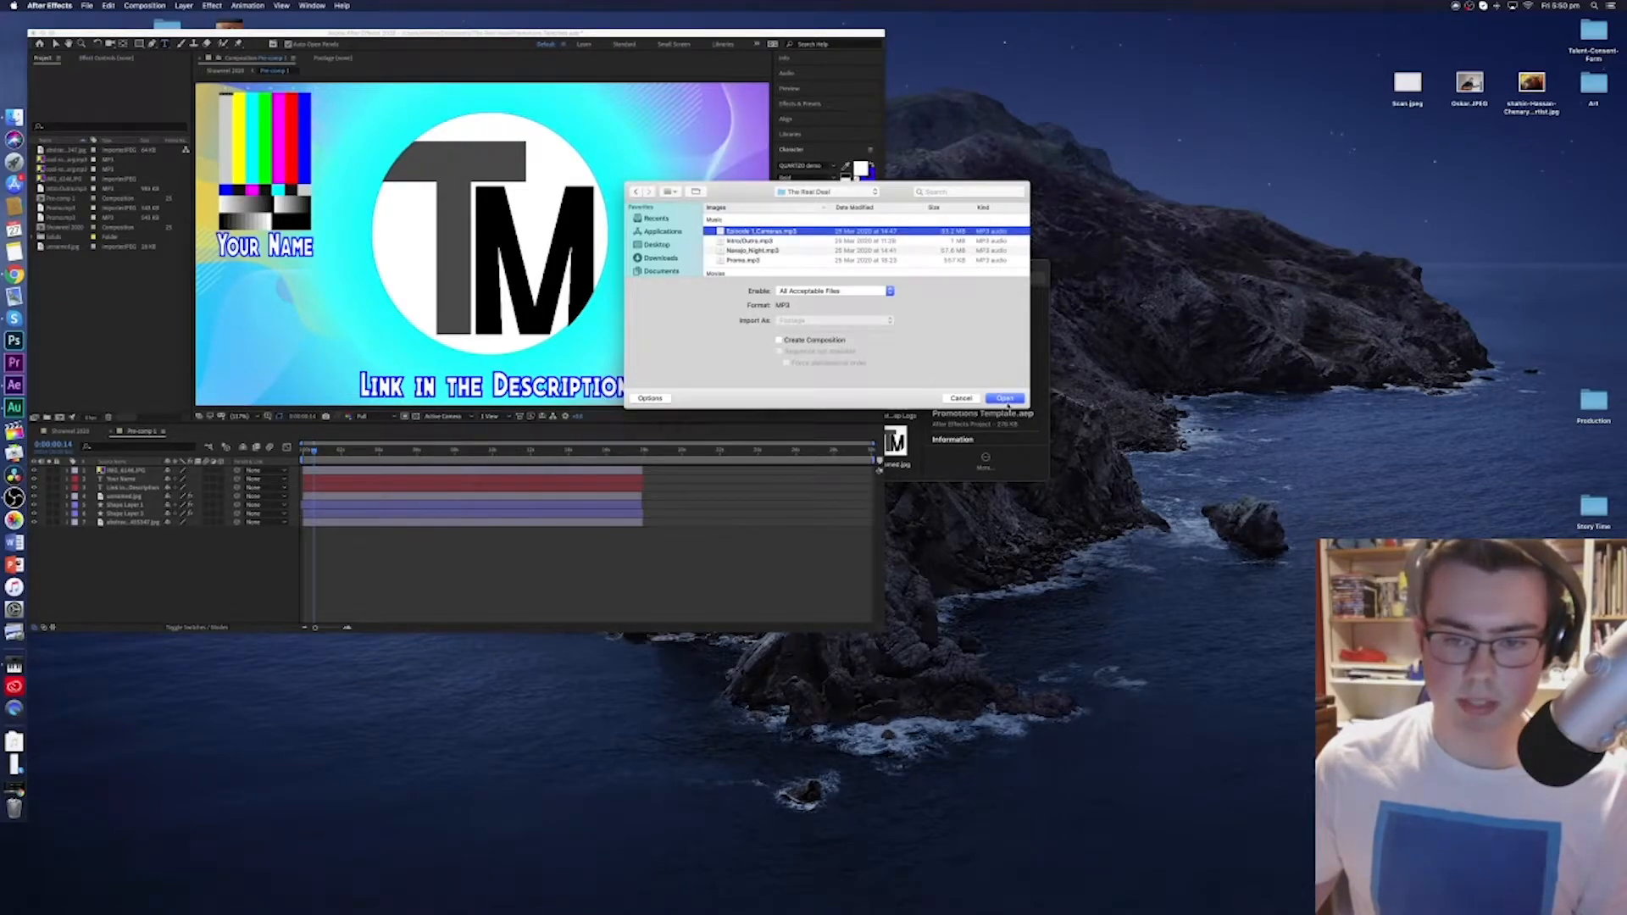
click(1005, 399)
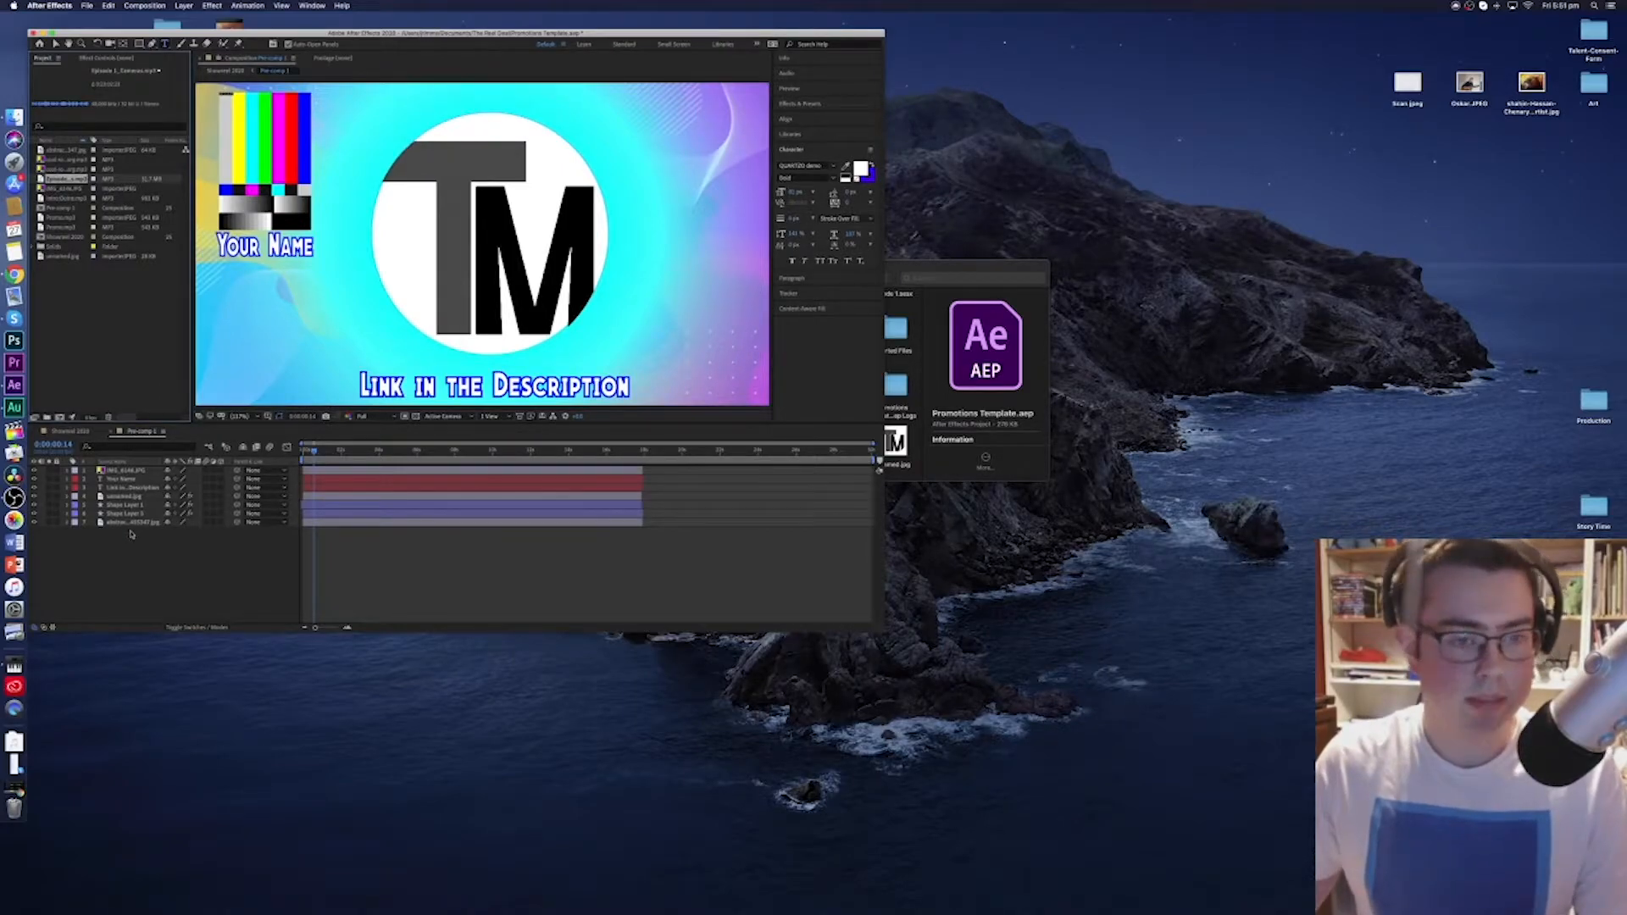
drag(81, 180, 68, 541)
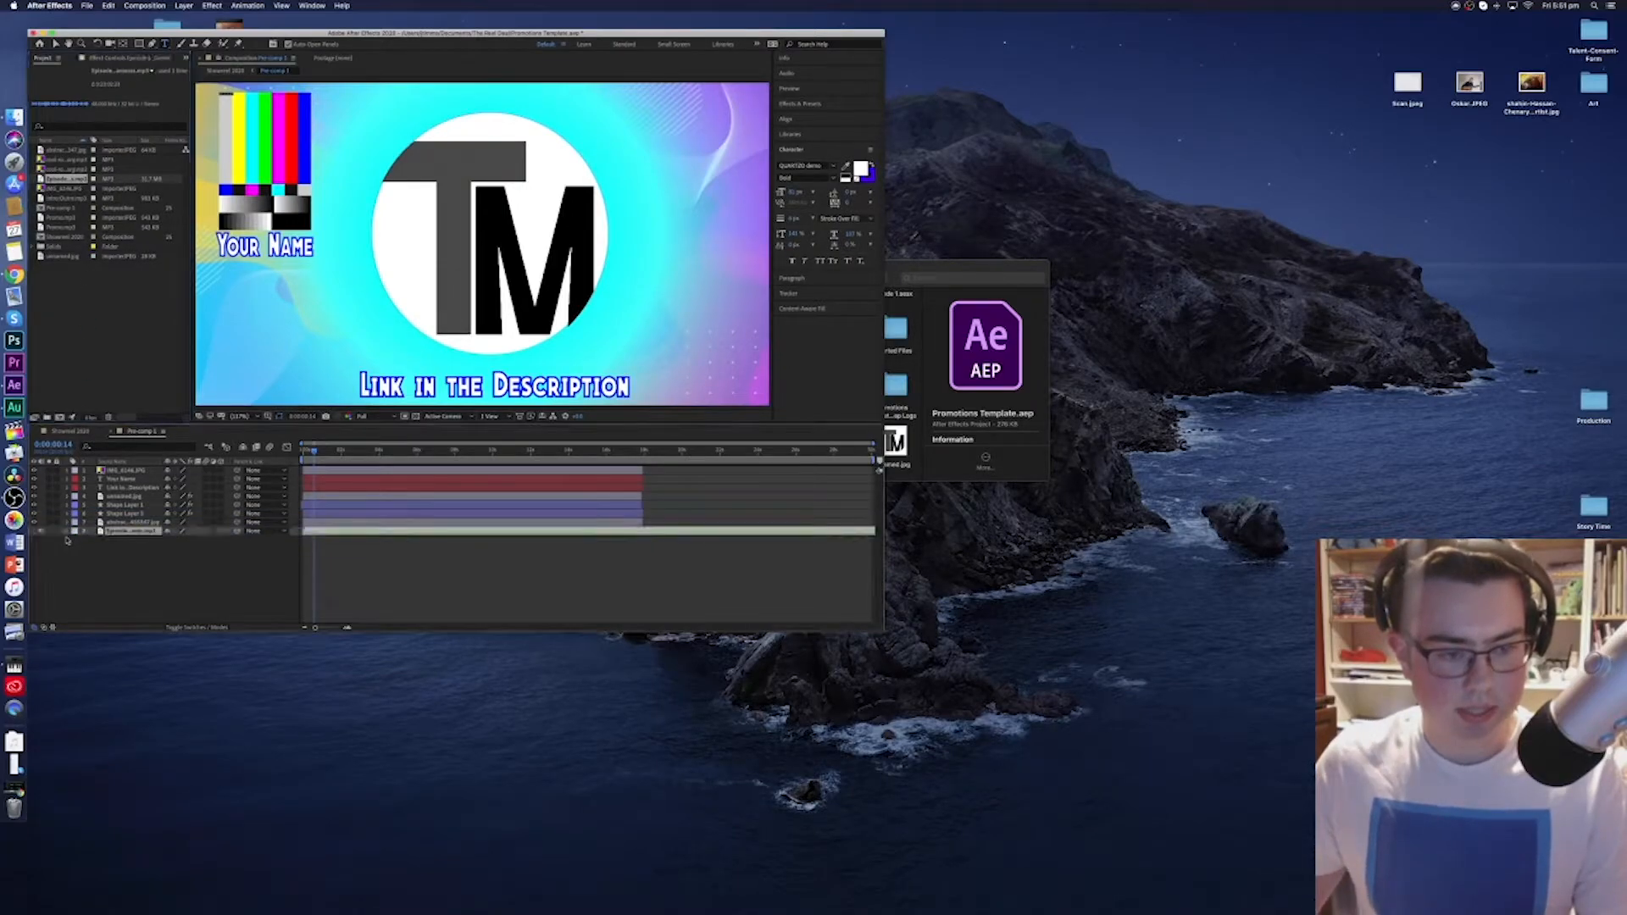
Preview the composition from its start to check how it plays with the new audio.
drag(313, 452, 282, 452)
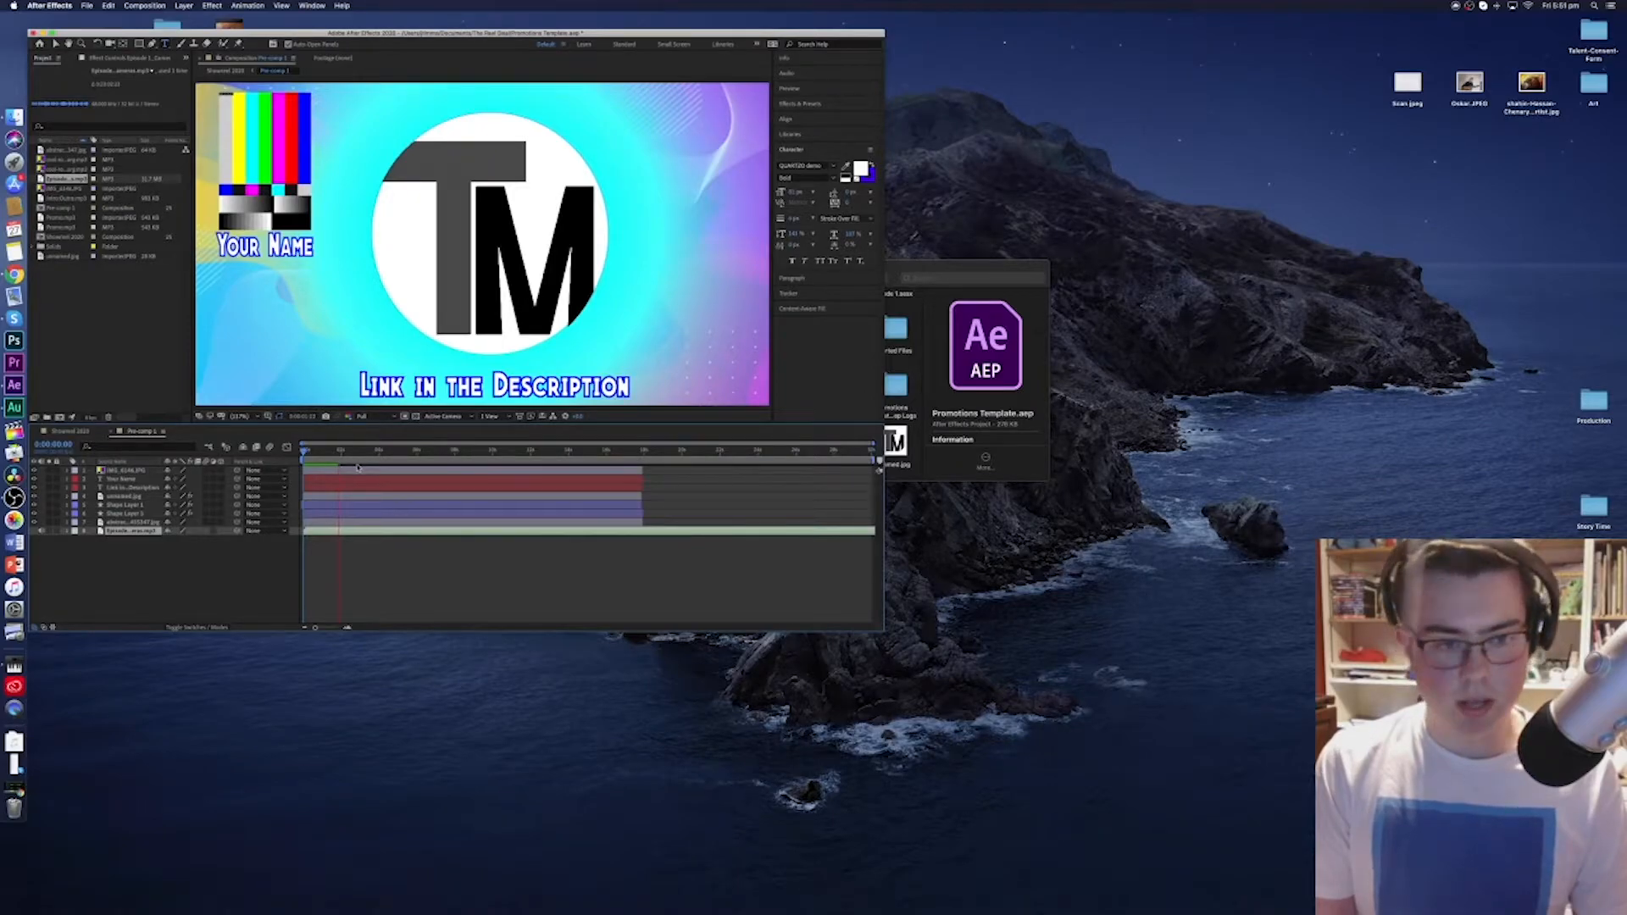
key(space)
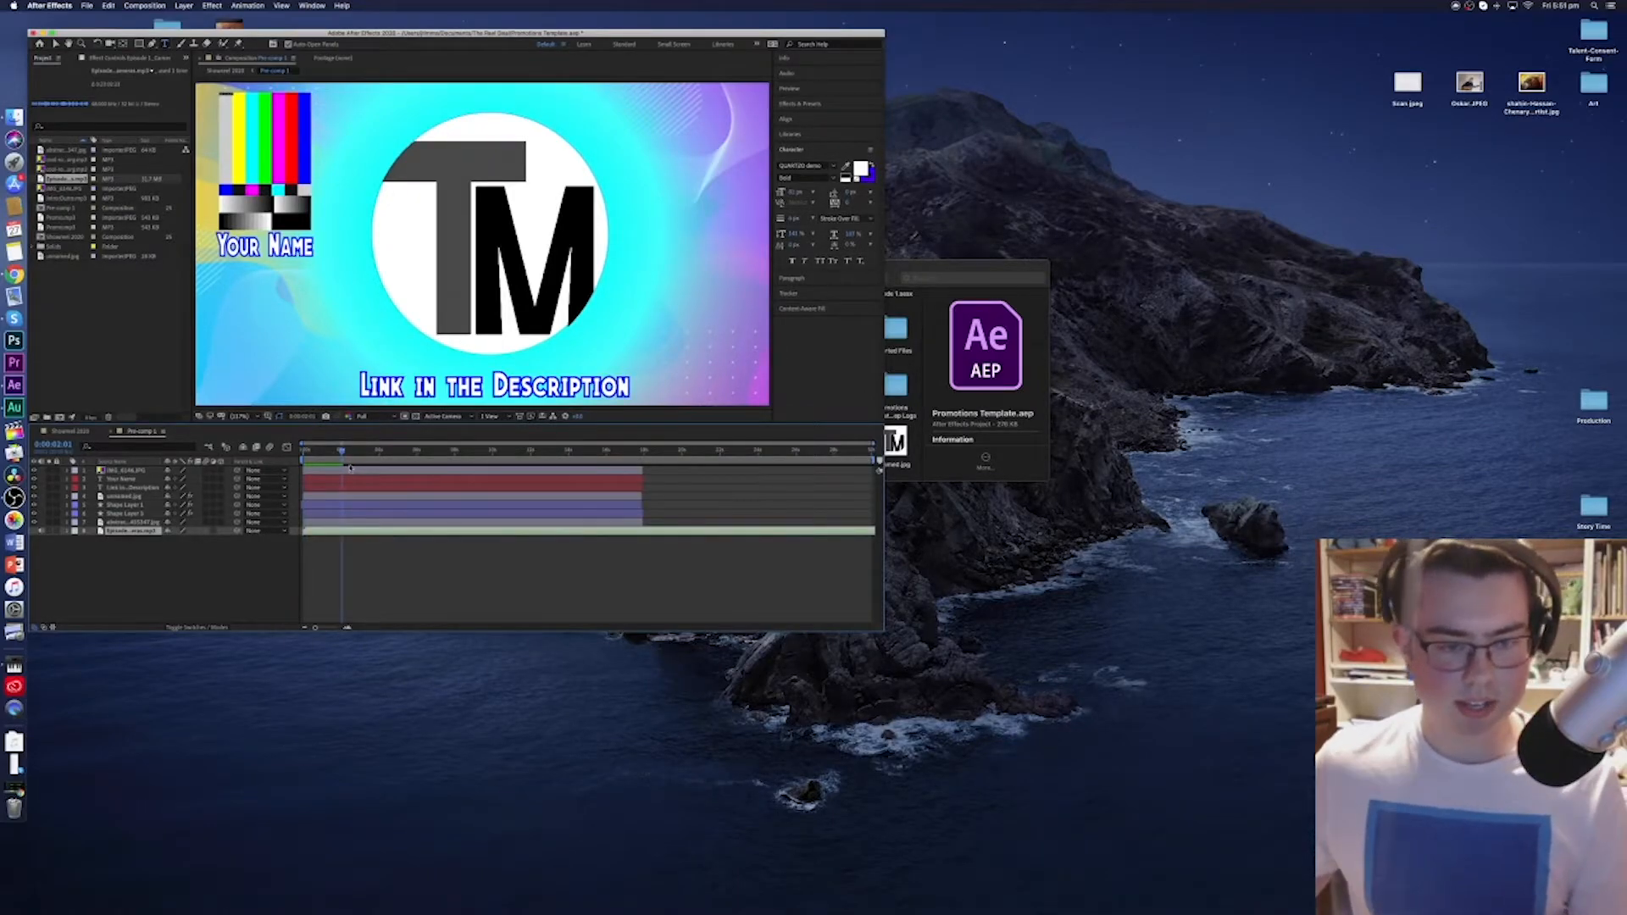
drag(342, 454, 319, 451)
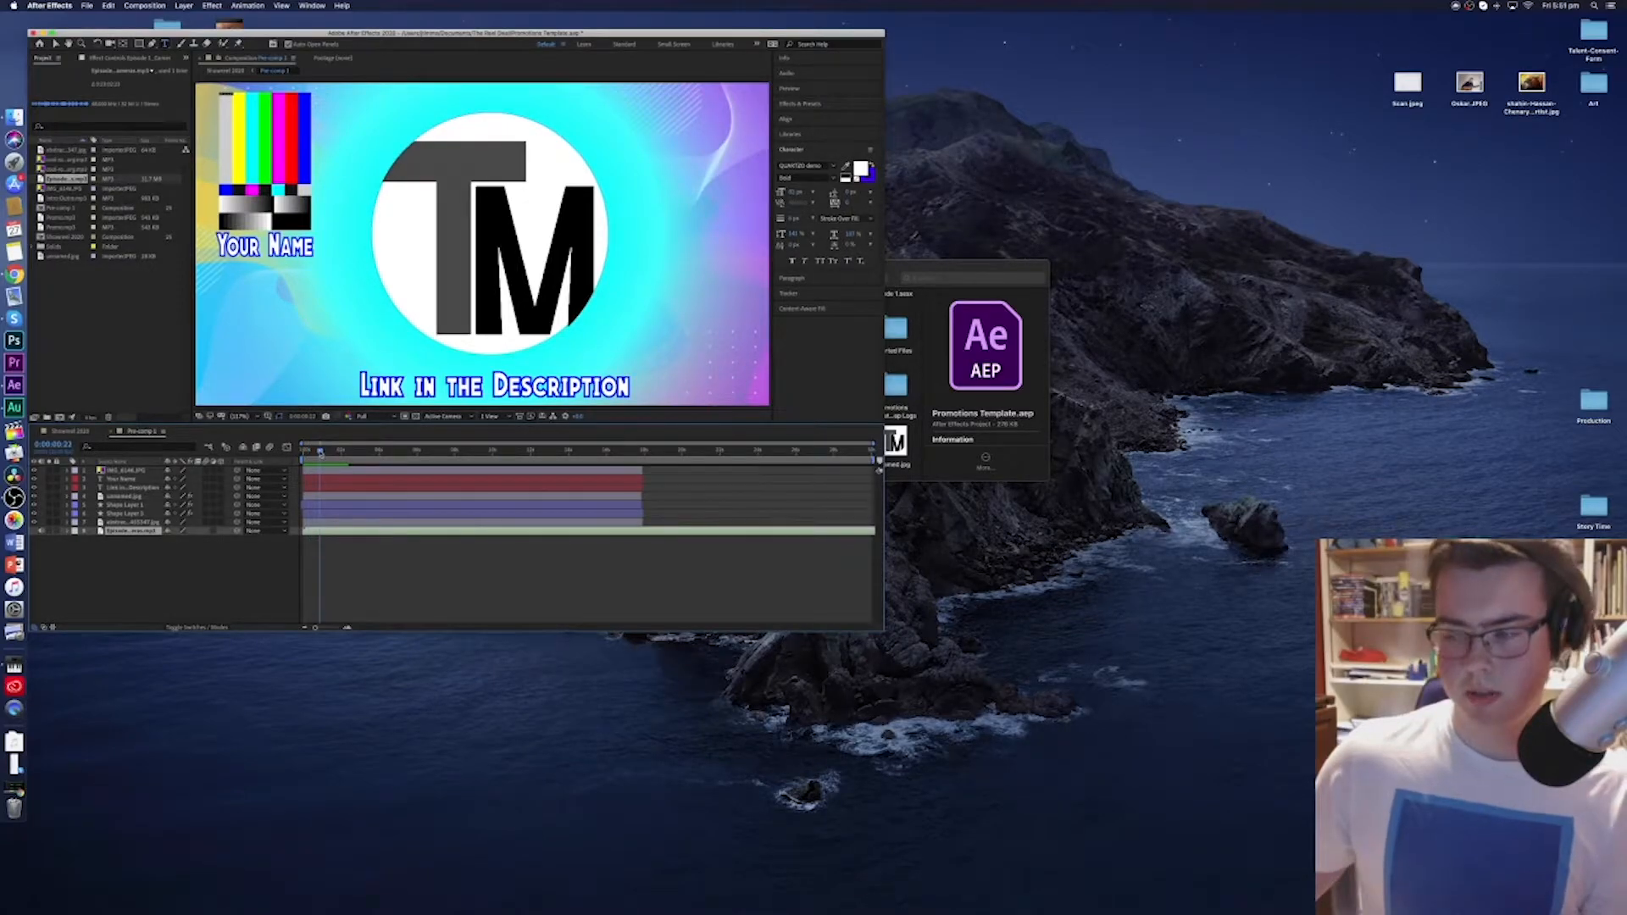
drag(320, 454, 297, 455)
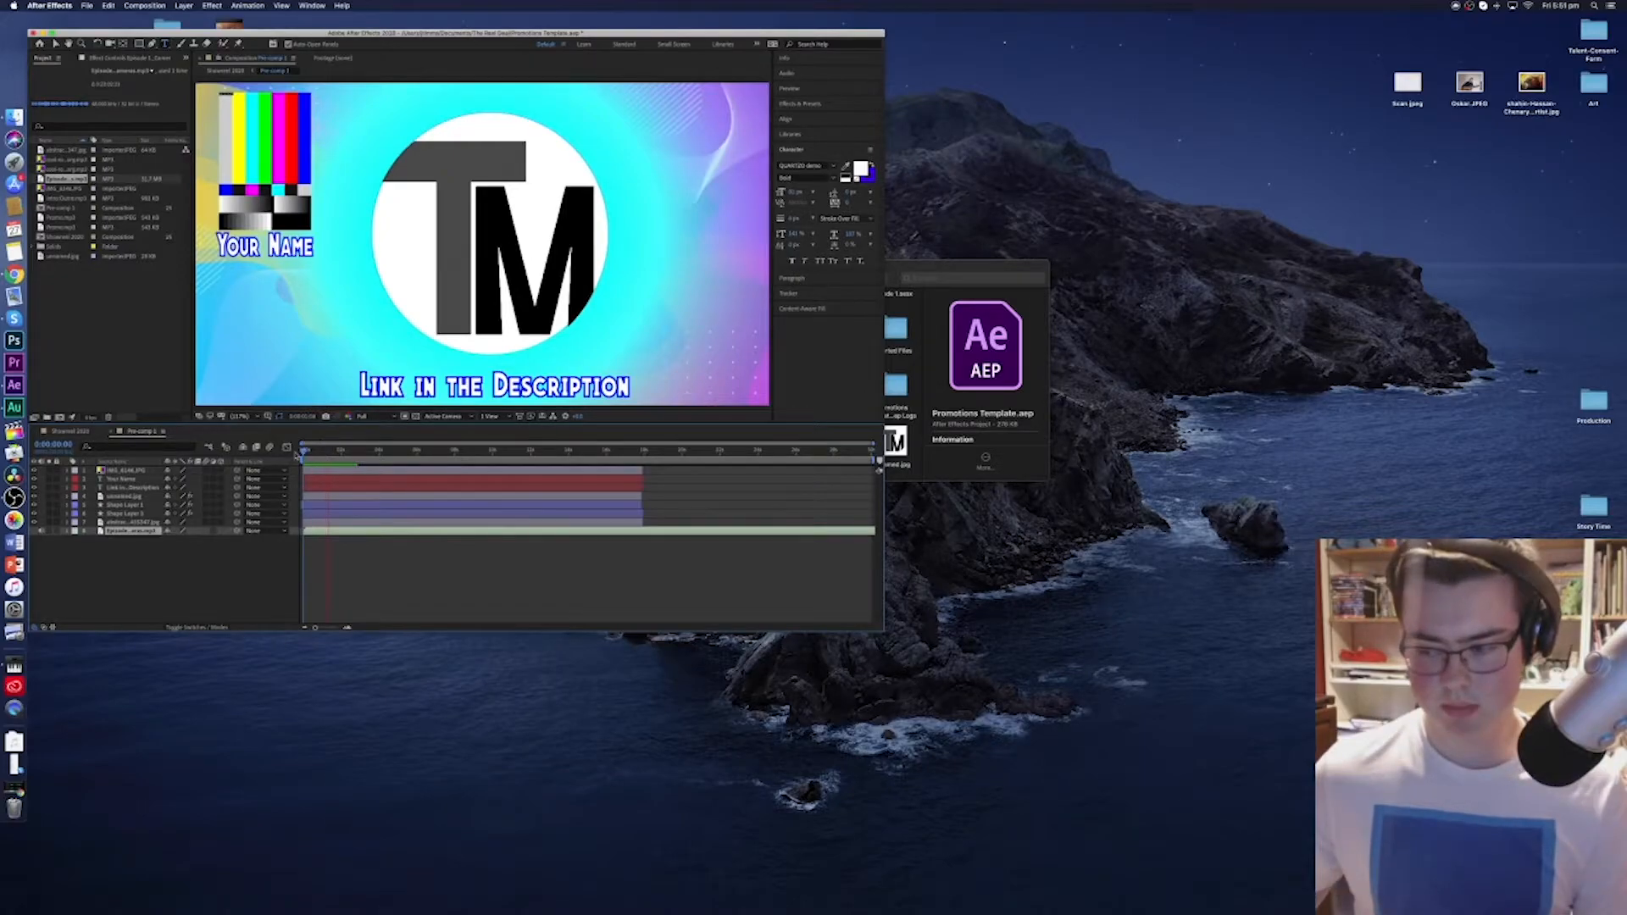
click(387, 453)
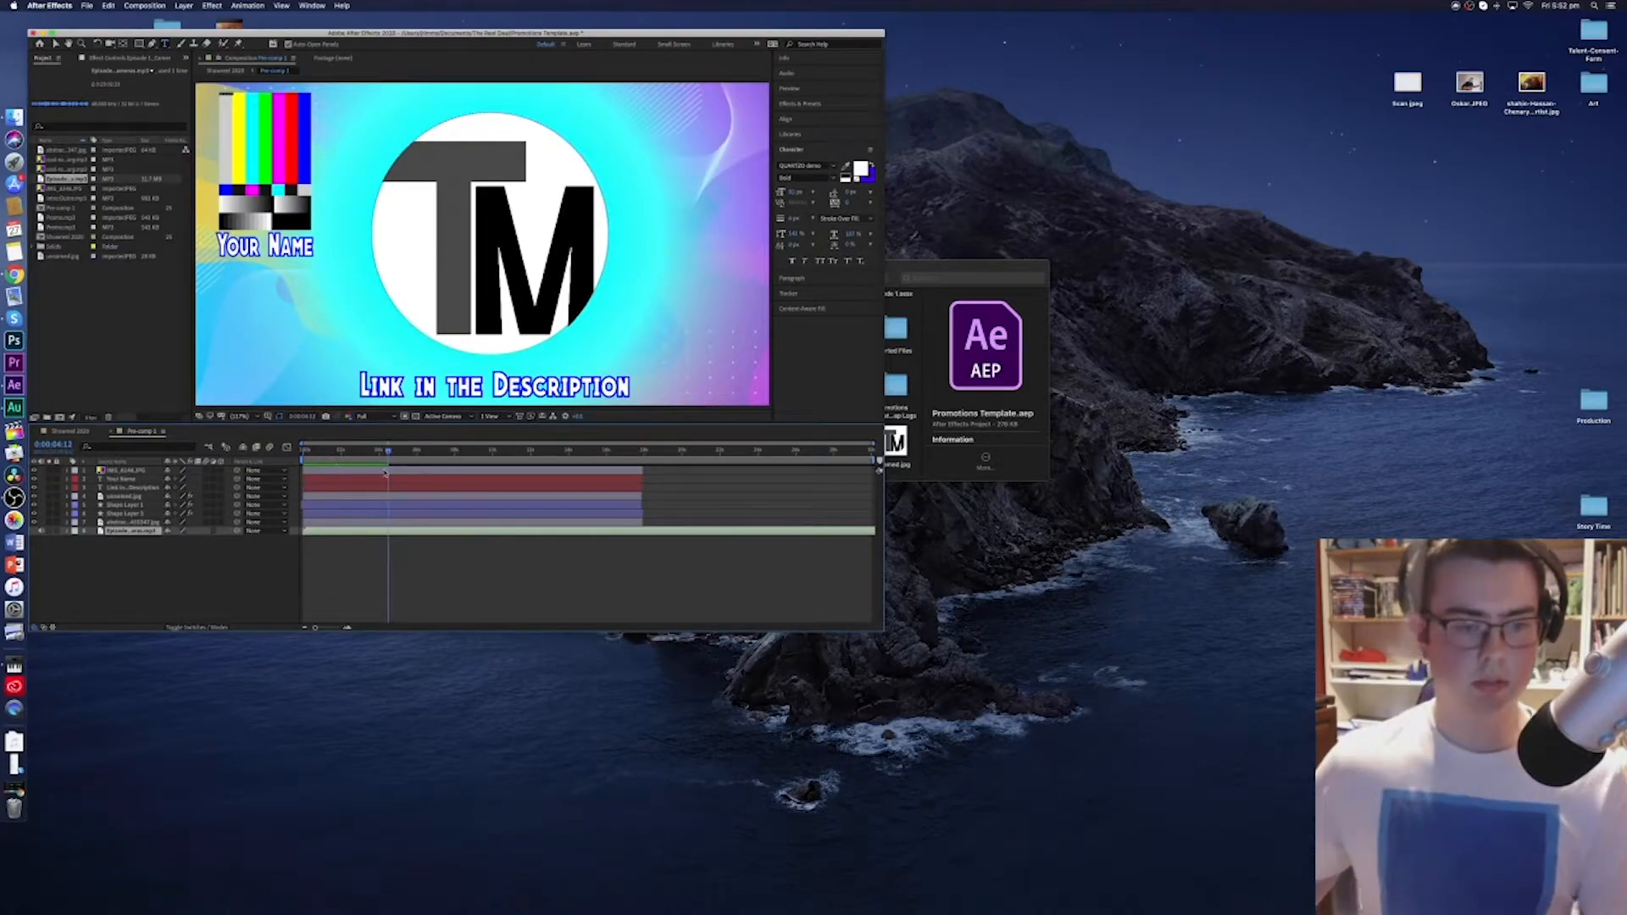
click(339, 454)
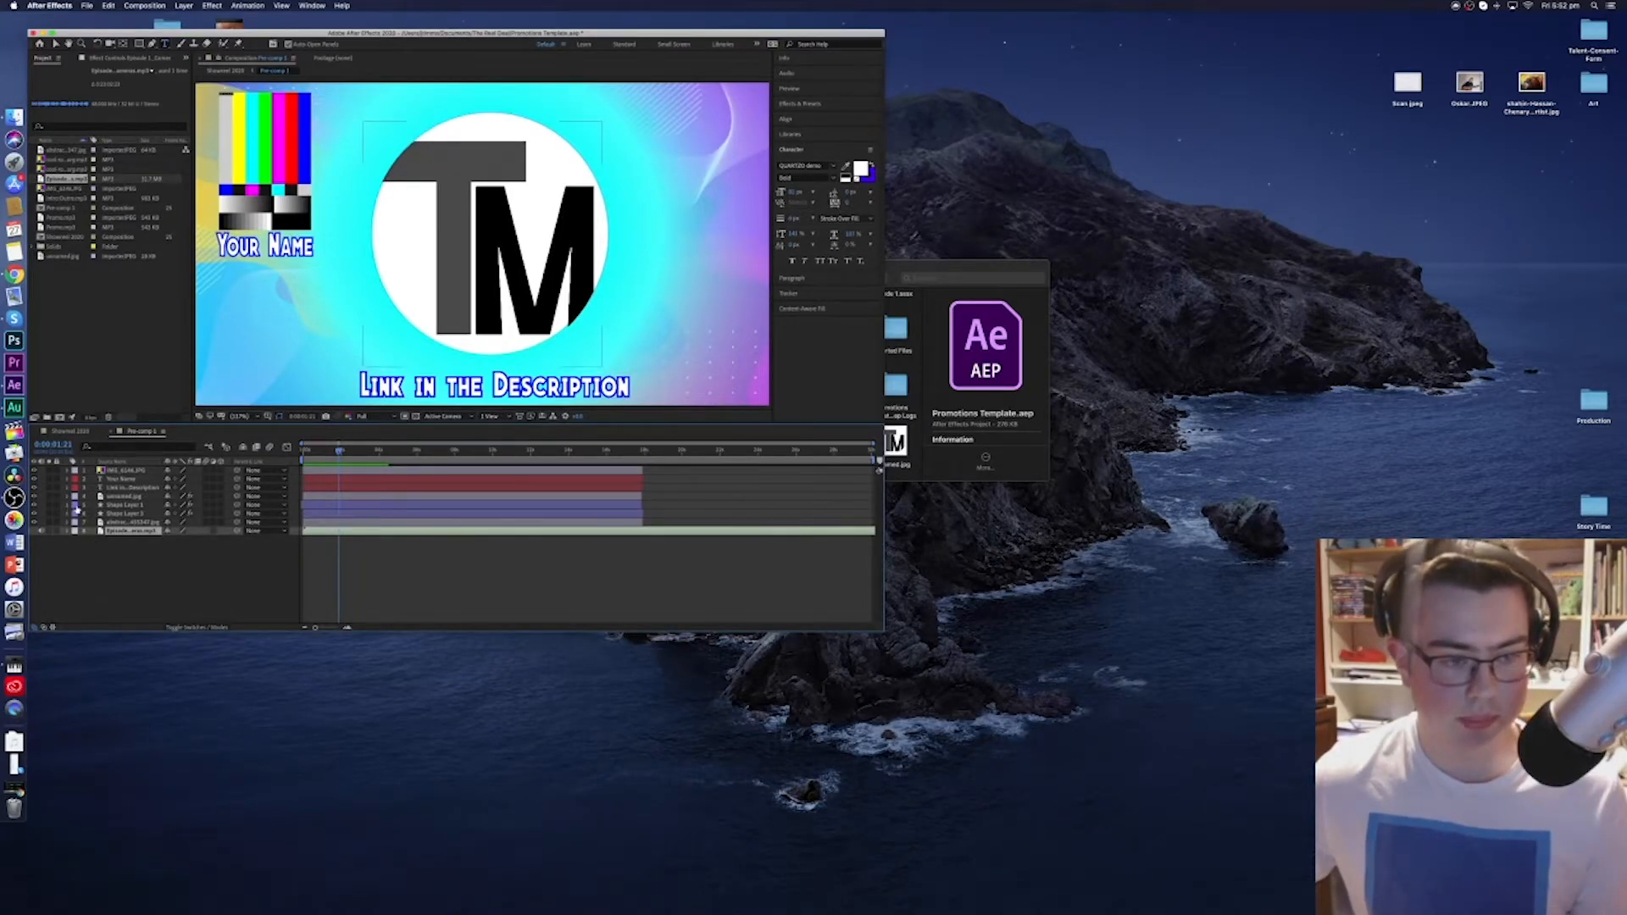
Rename Shape Layer 1 to "Audio Waveform".
click(314, 506)
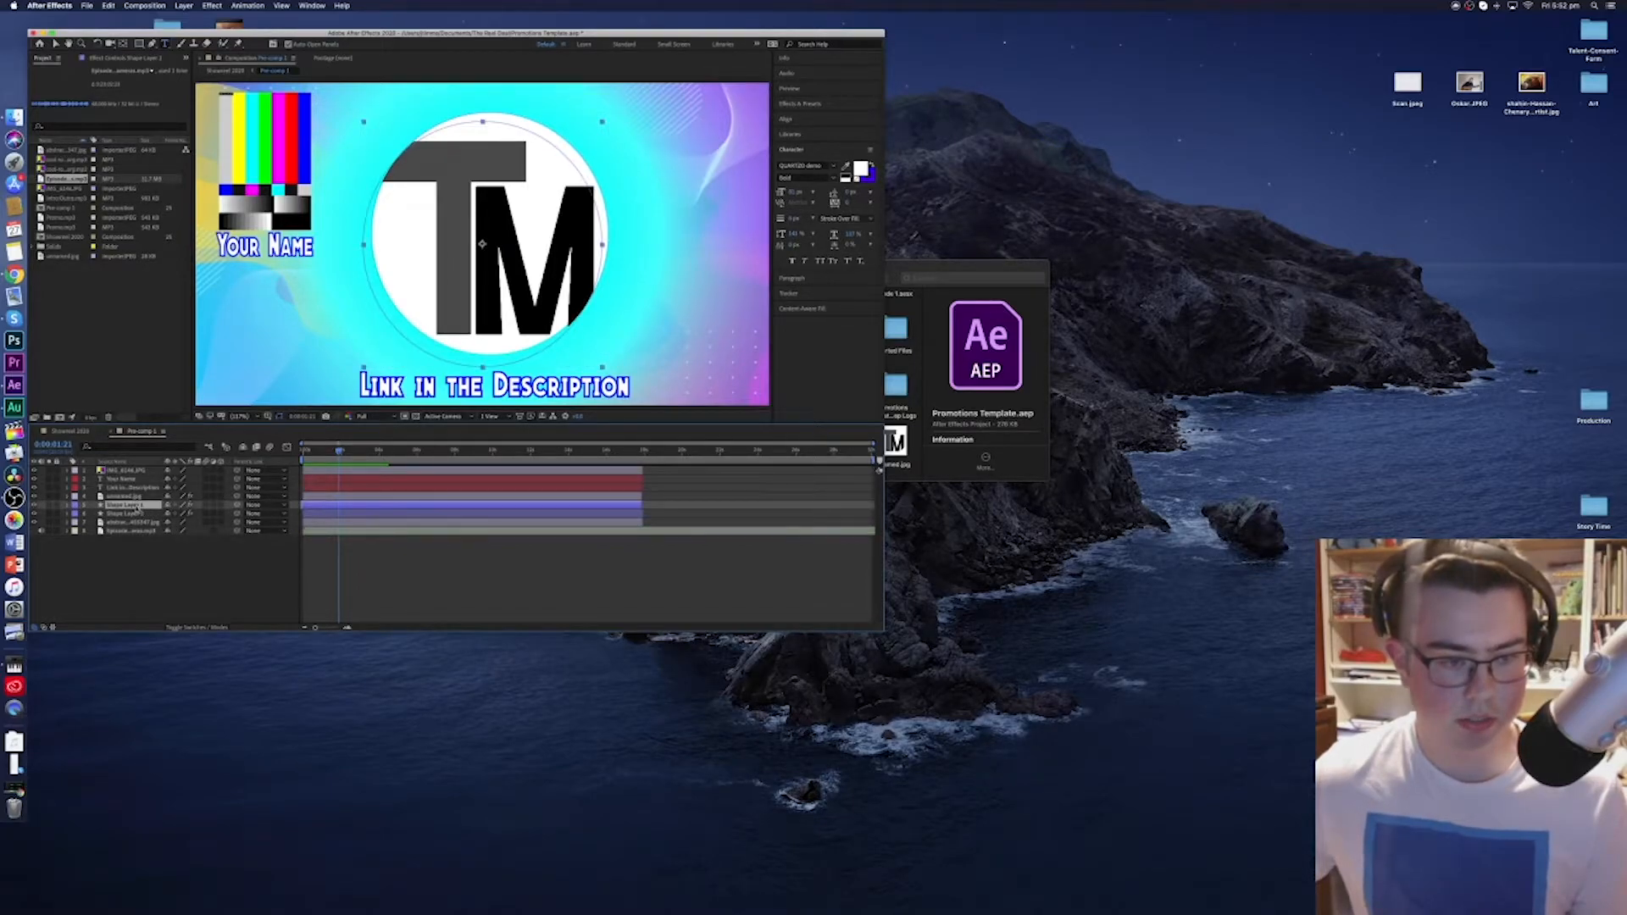
right_click(136, 508)
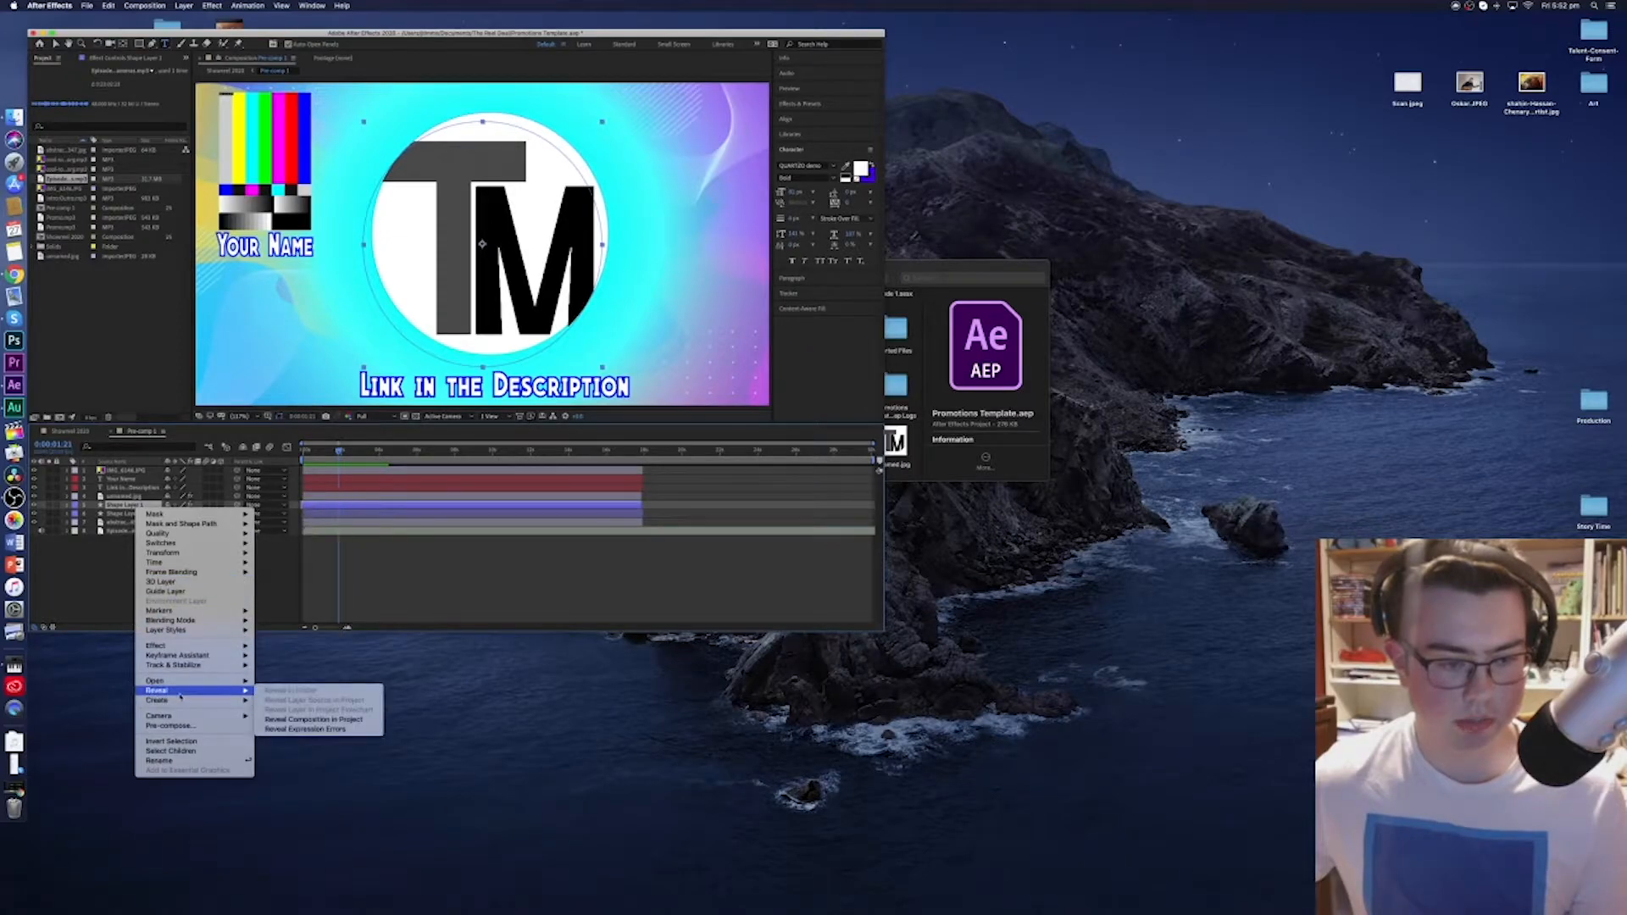
click(185, 761)
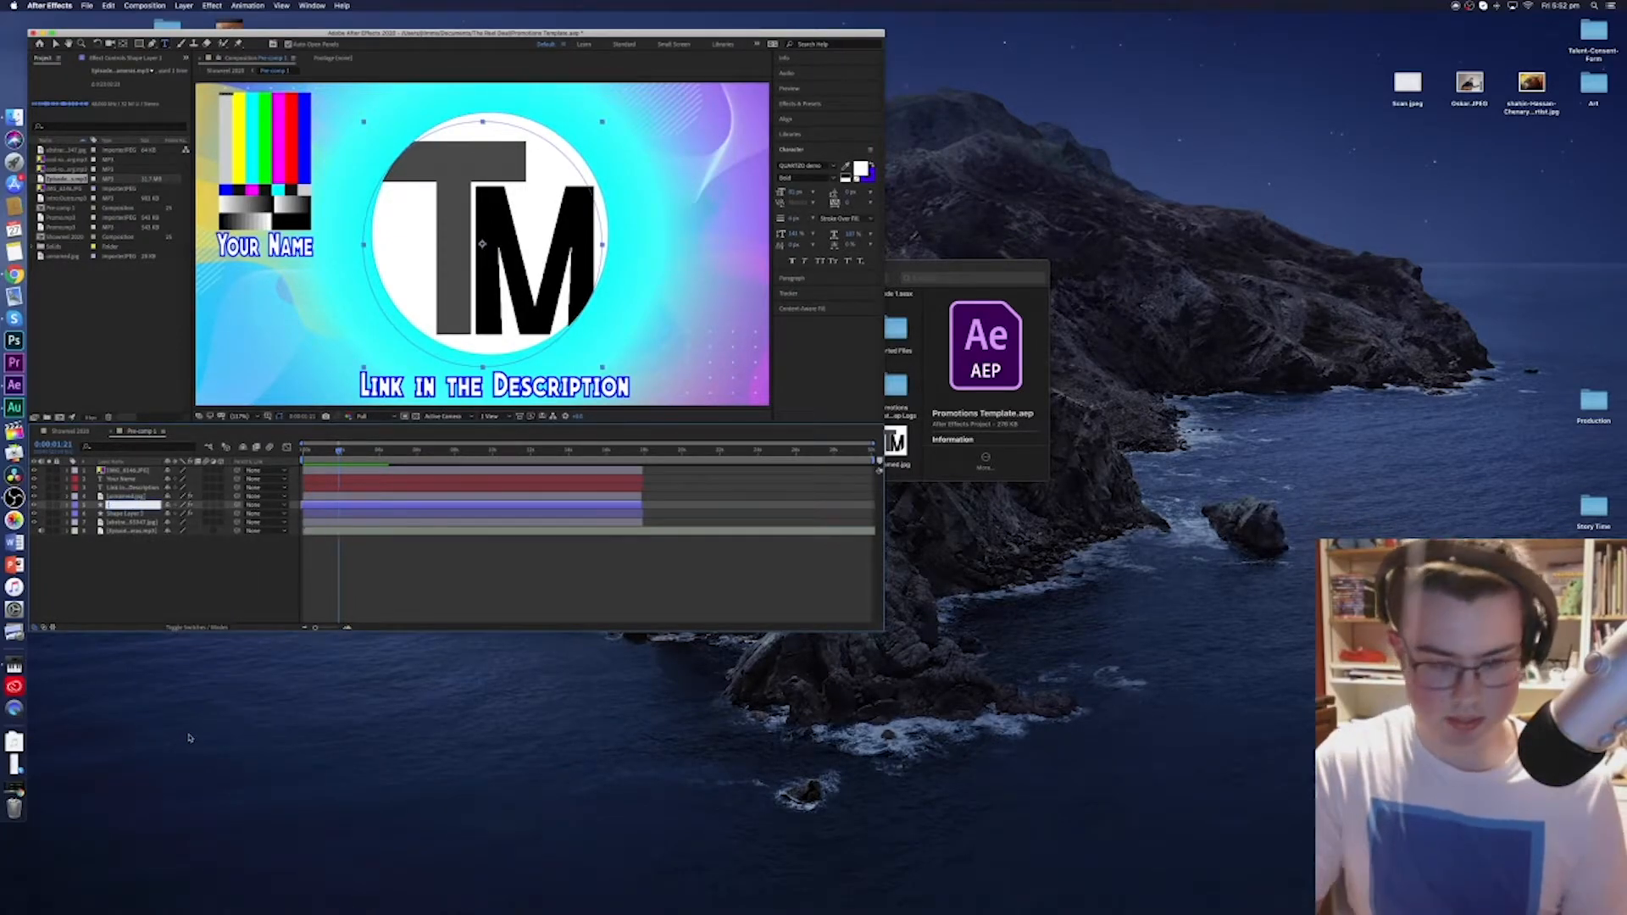
text(Audio)
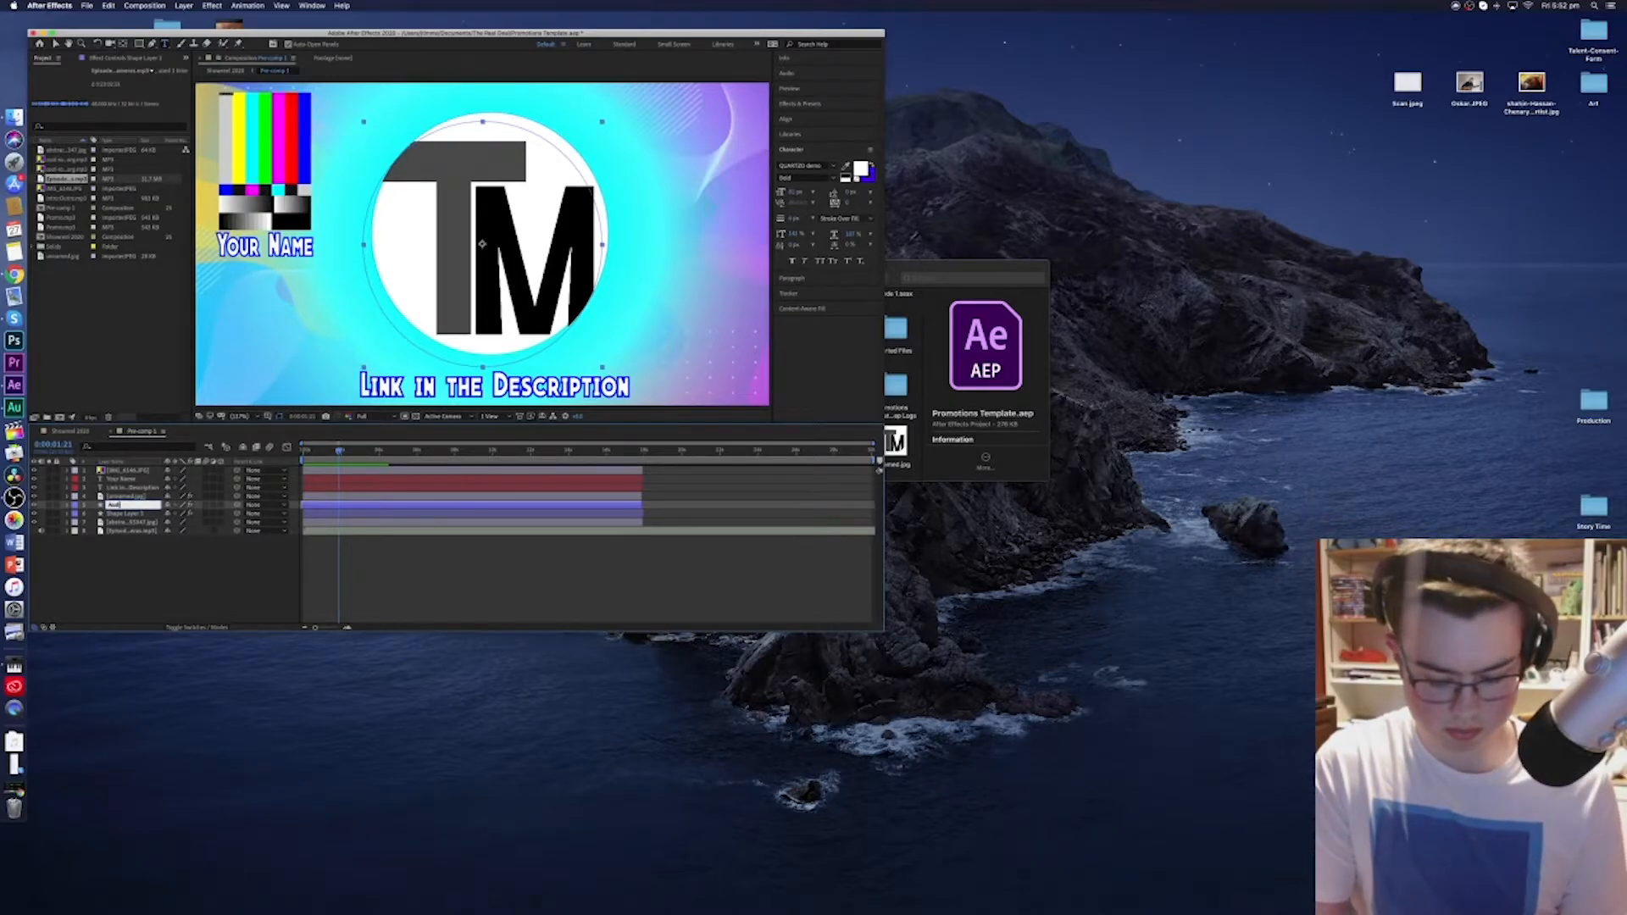
text( Waveform)
key(Return)
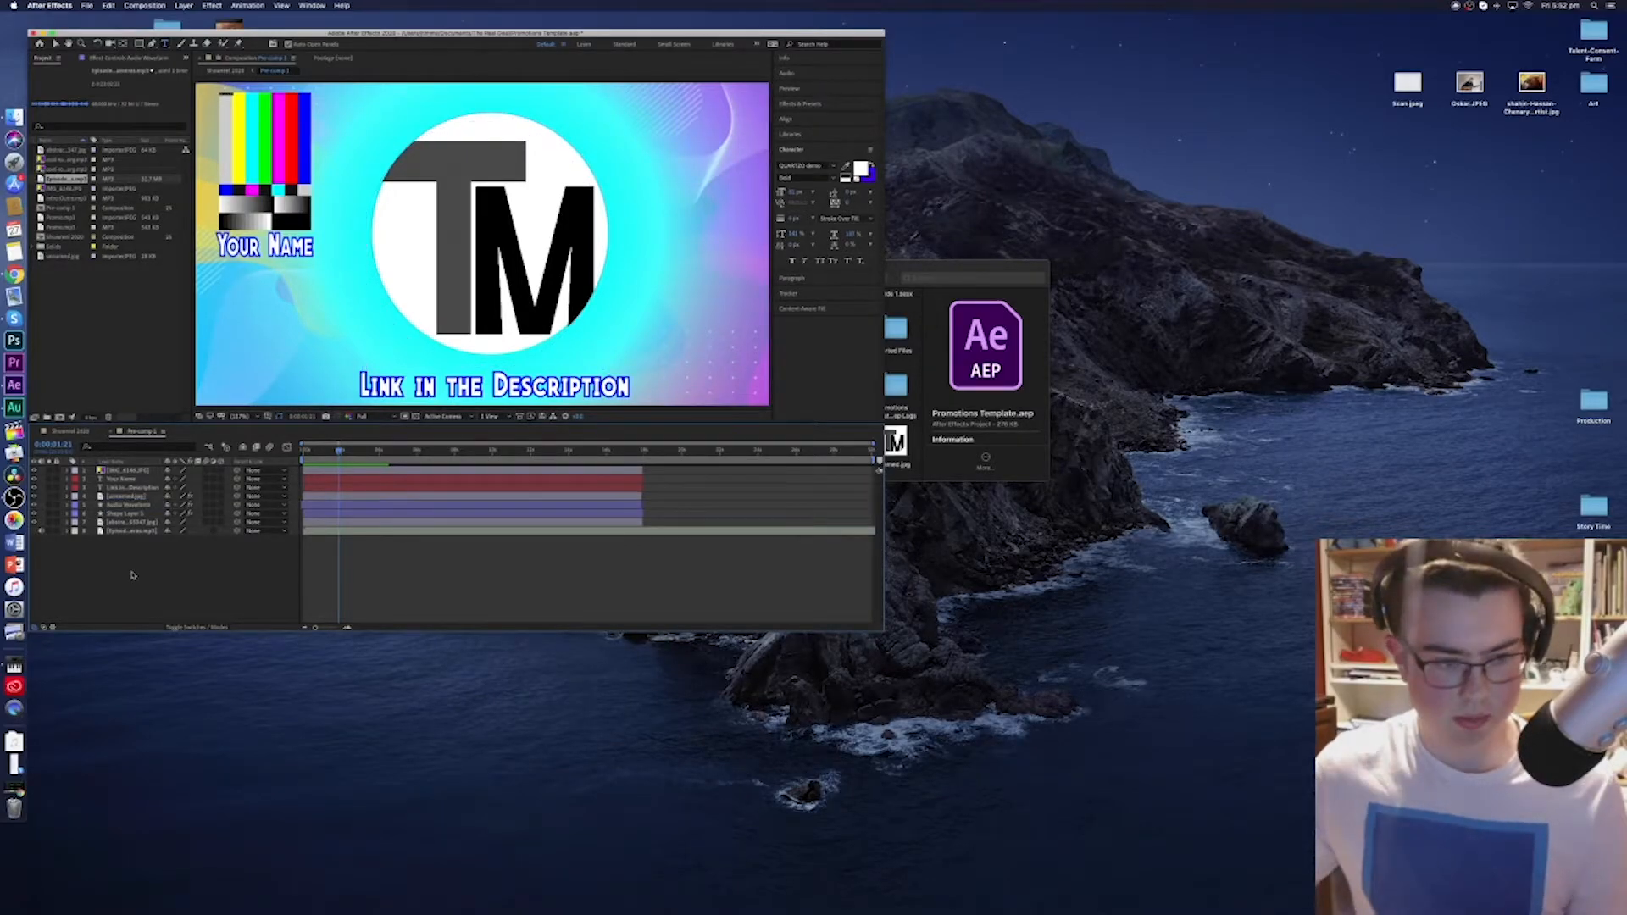
Give Shape Layer 2 a descriptive name and rename the unnamed.jpg layer to "Logo".
click(133, 513)
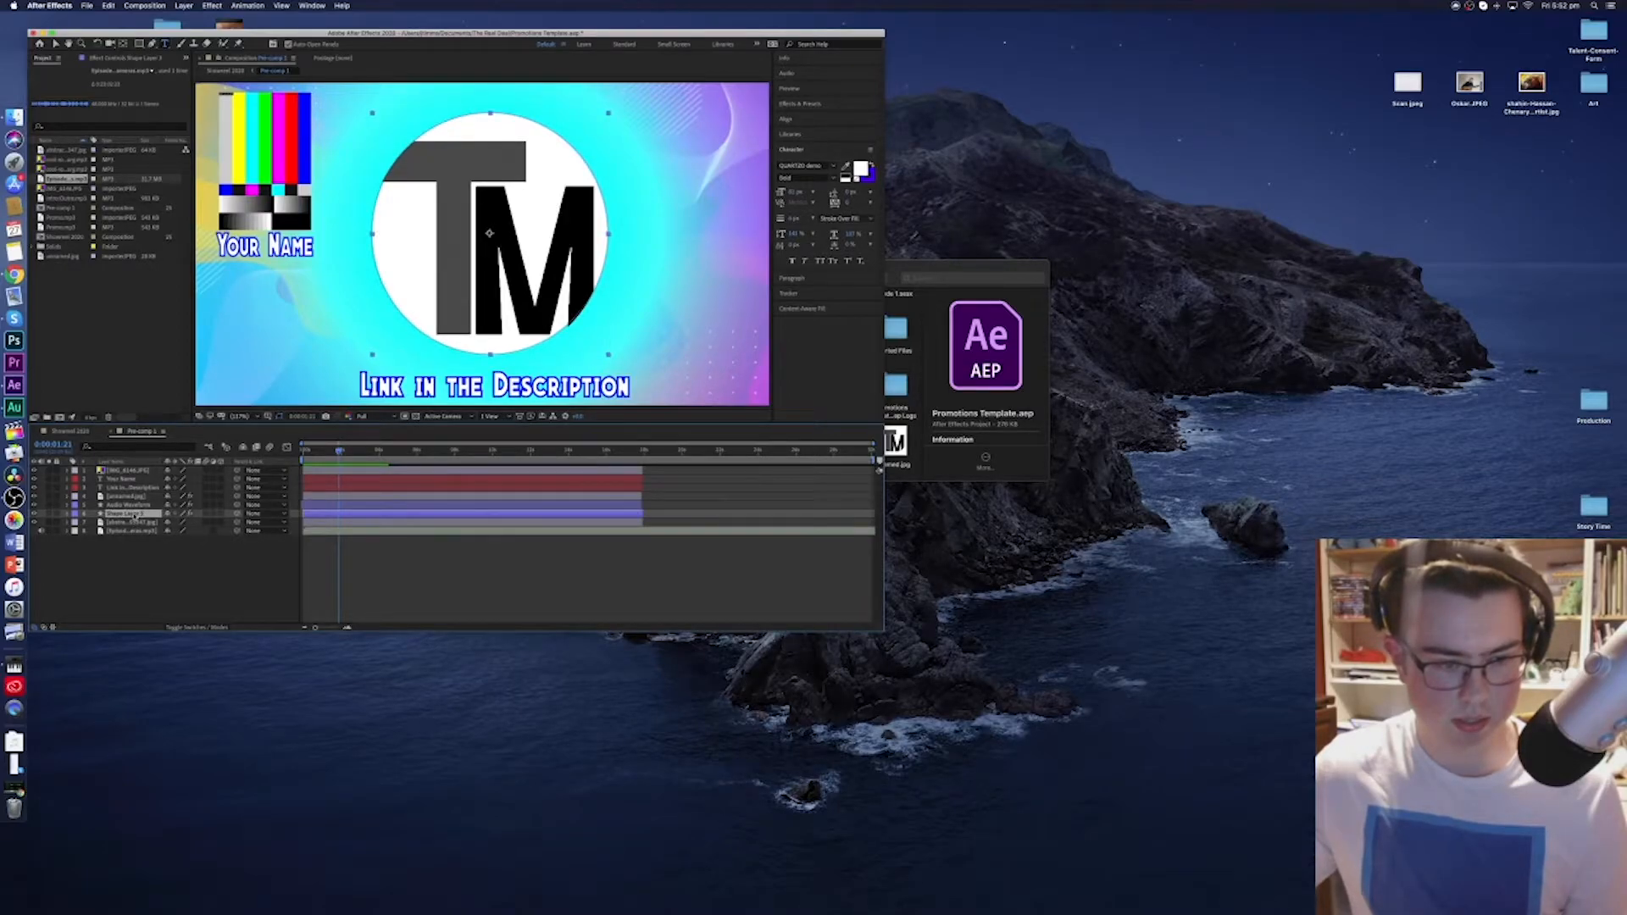
right_click(134, 515)
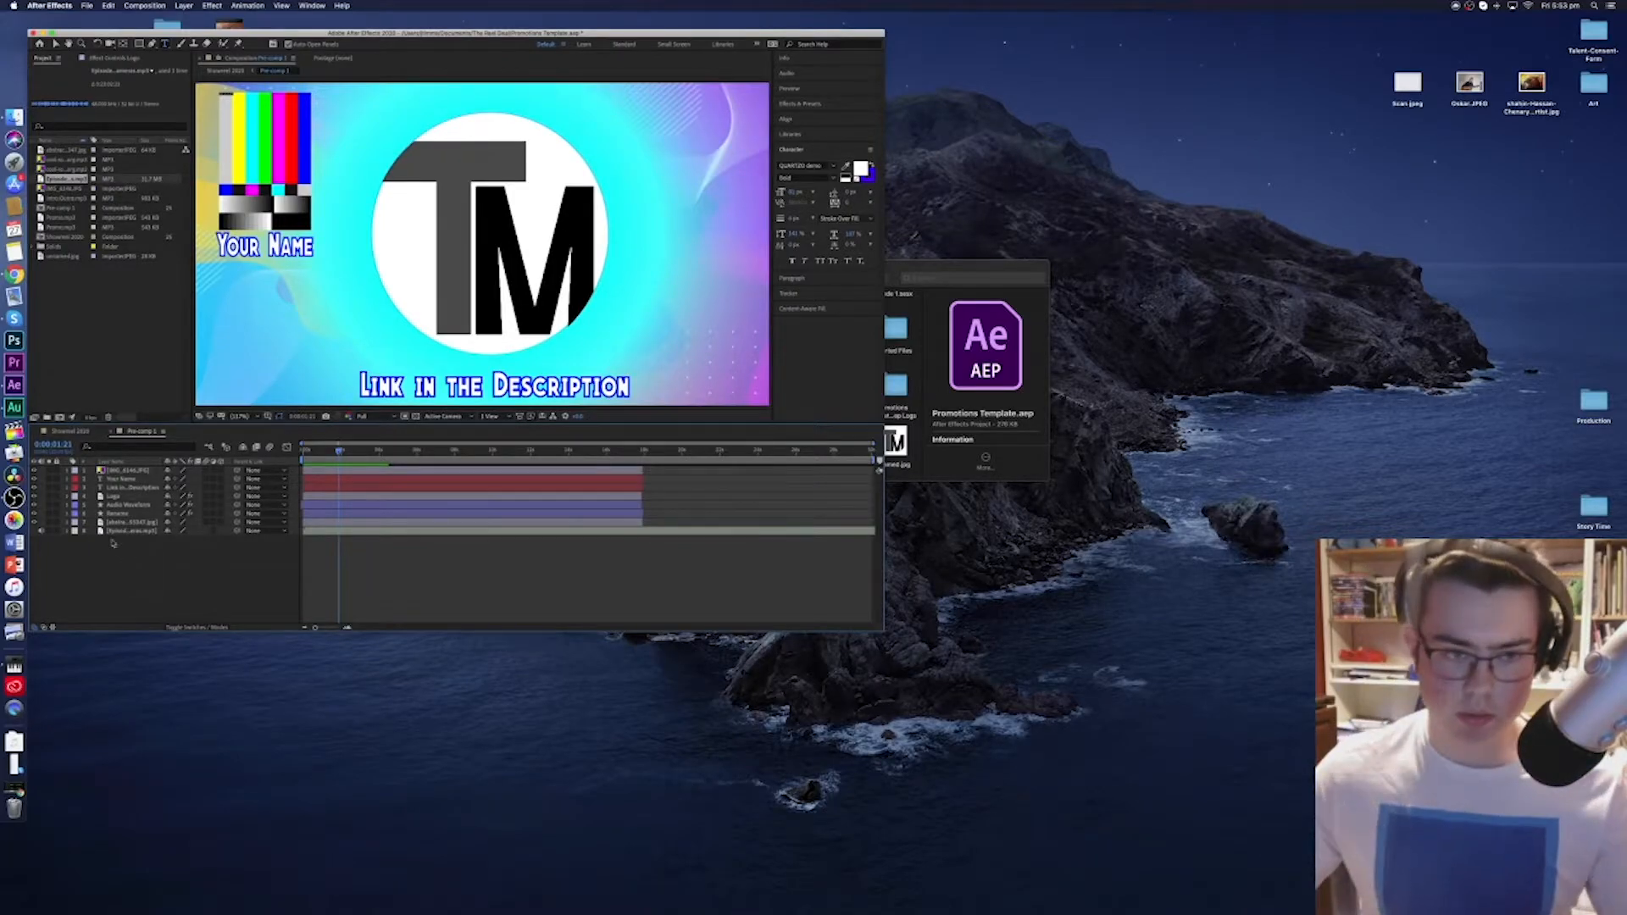
Hide the Logo layer and set the Audio Spectrum effect's audio layer on Audio Waveform to Episode 1_Cameras.mp3.
click(128, 496)
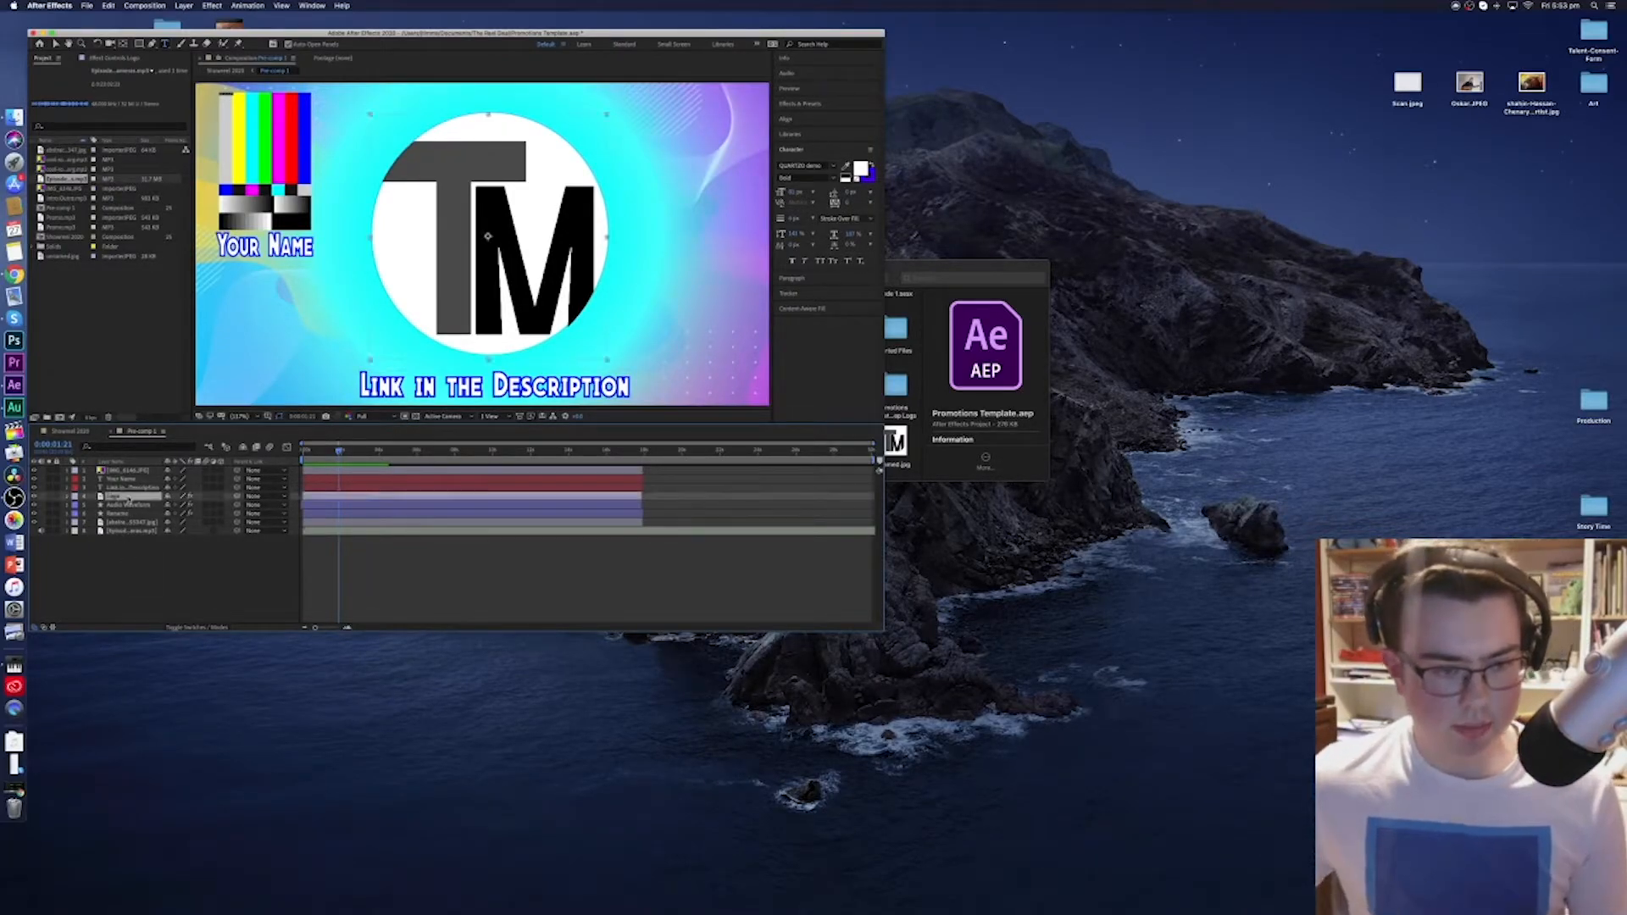
click(36, 496)
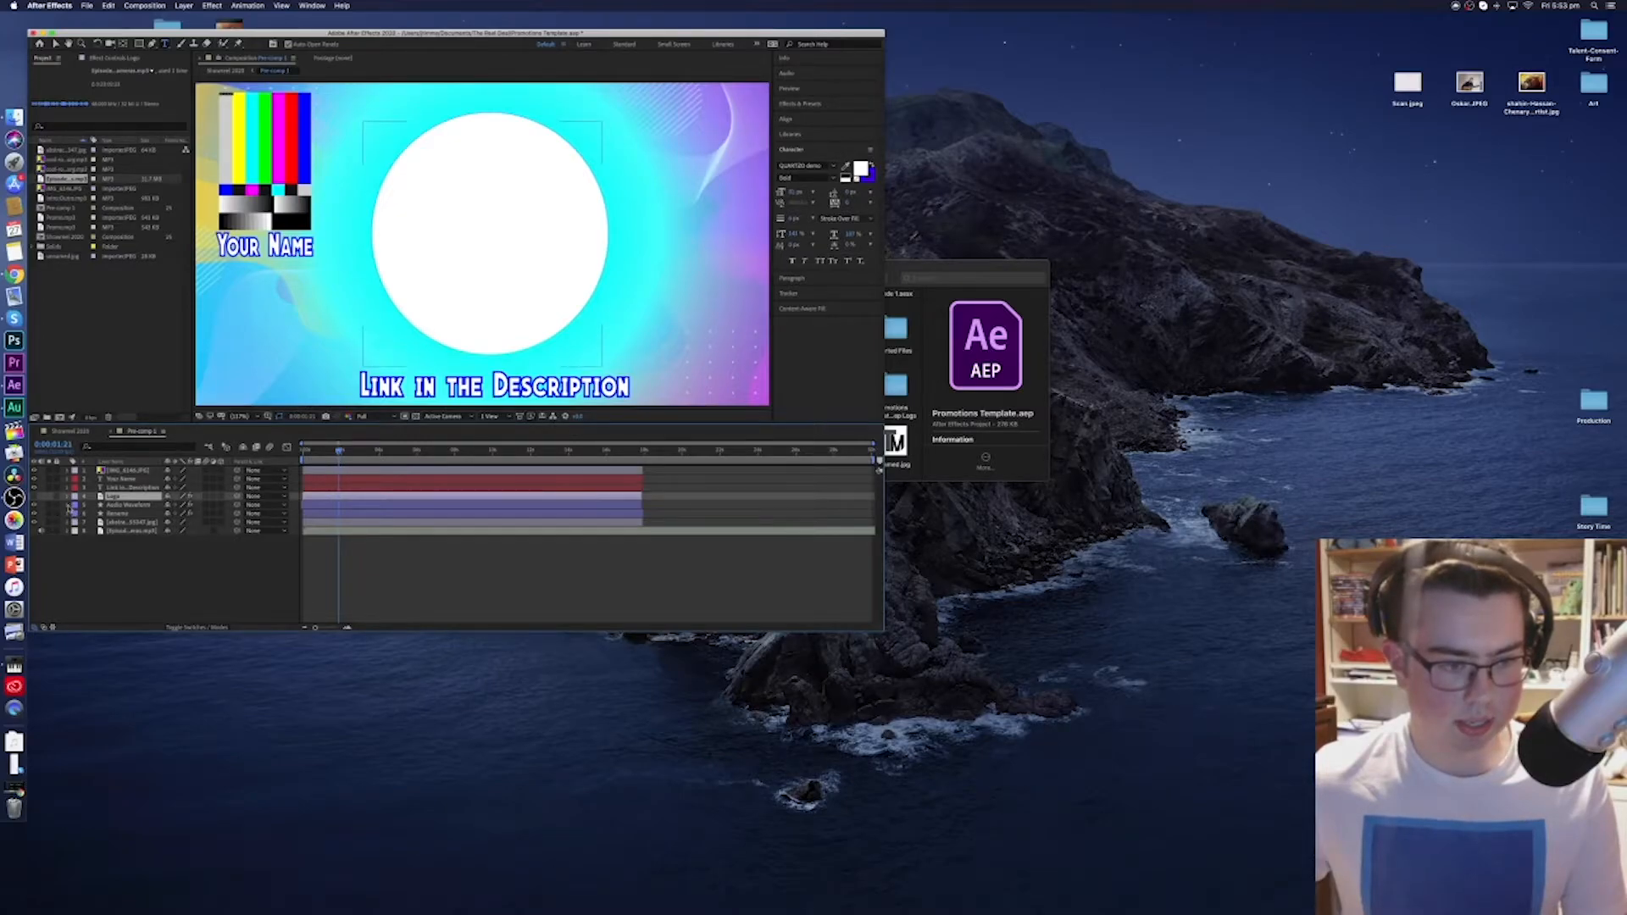
click(68, 505)
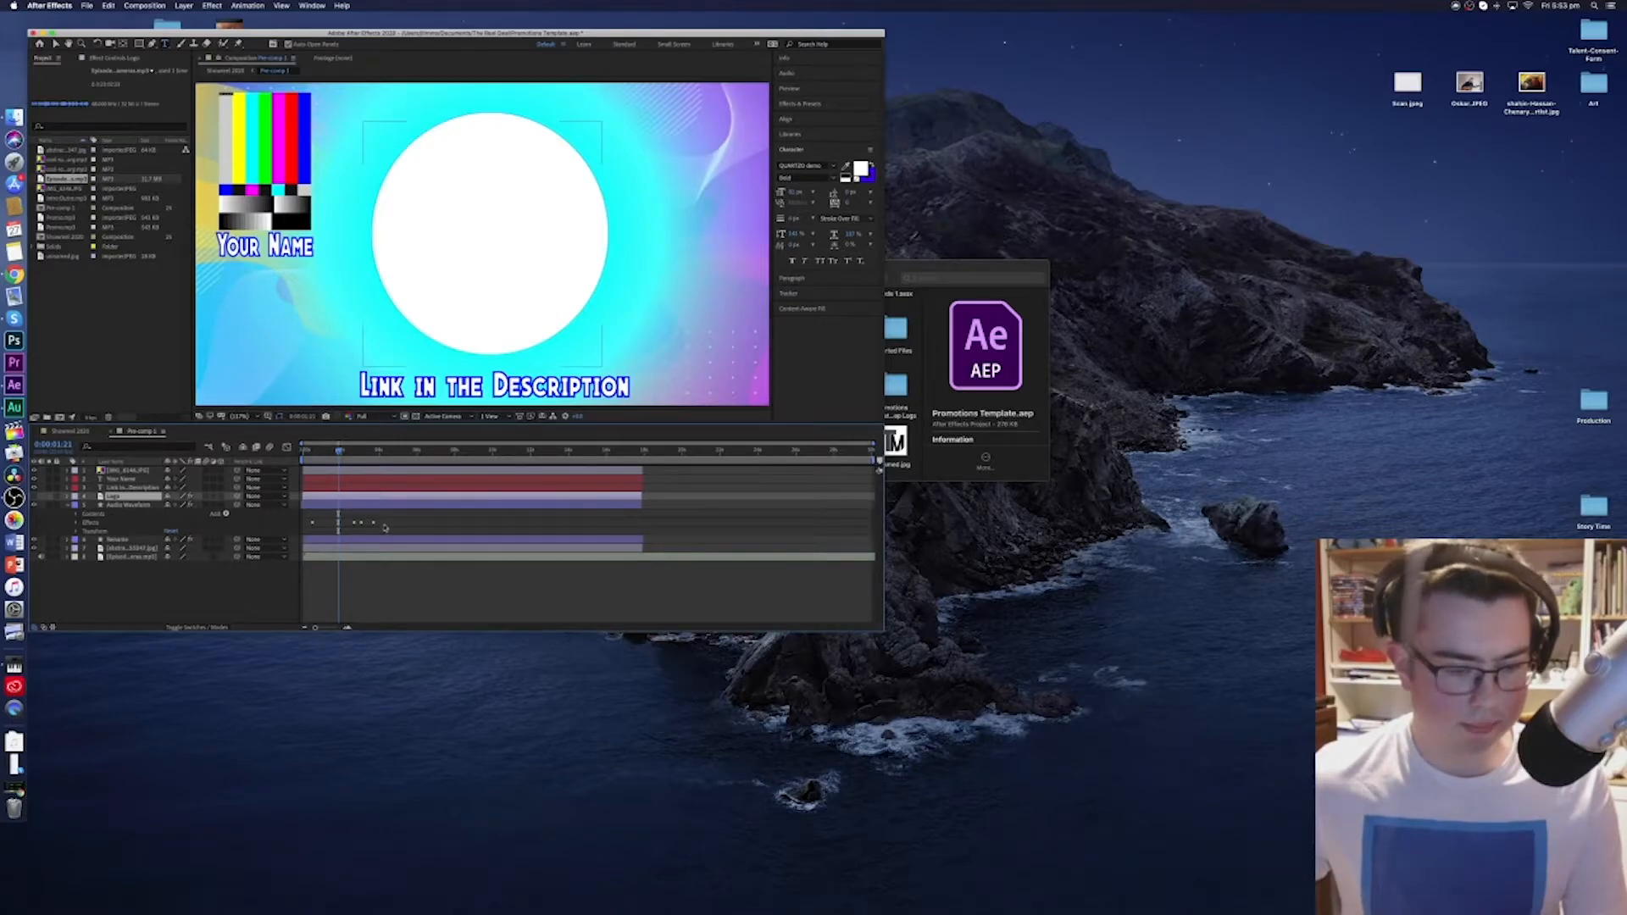
click(80, 522)
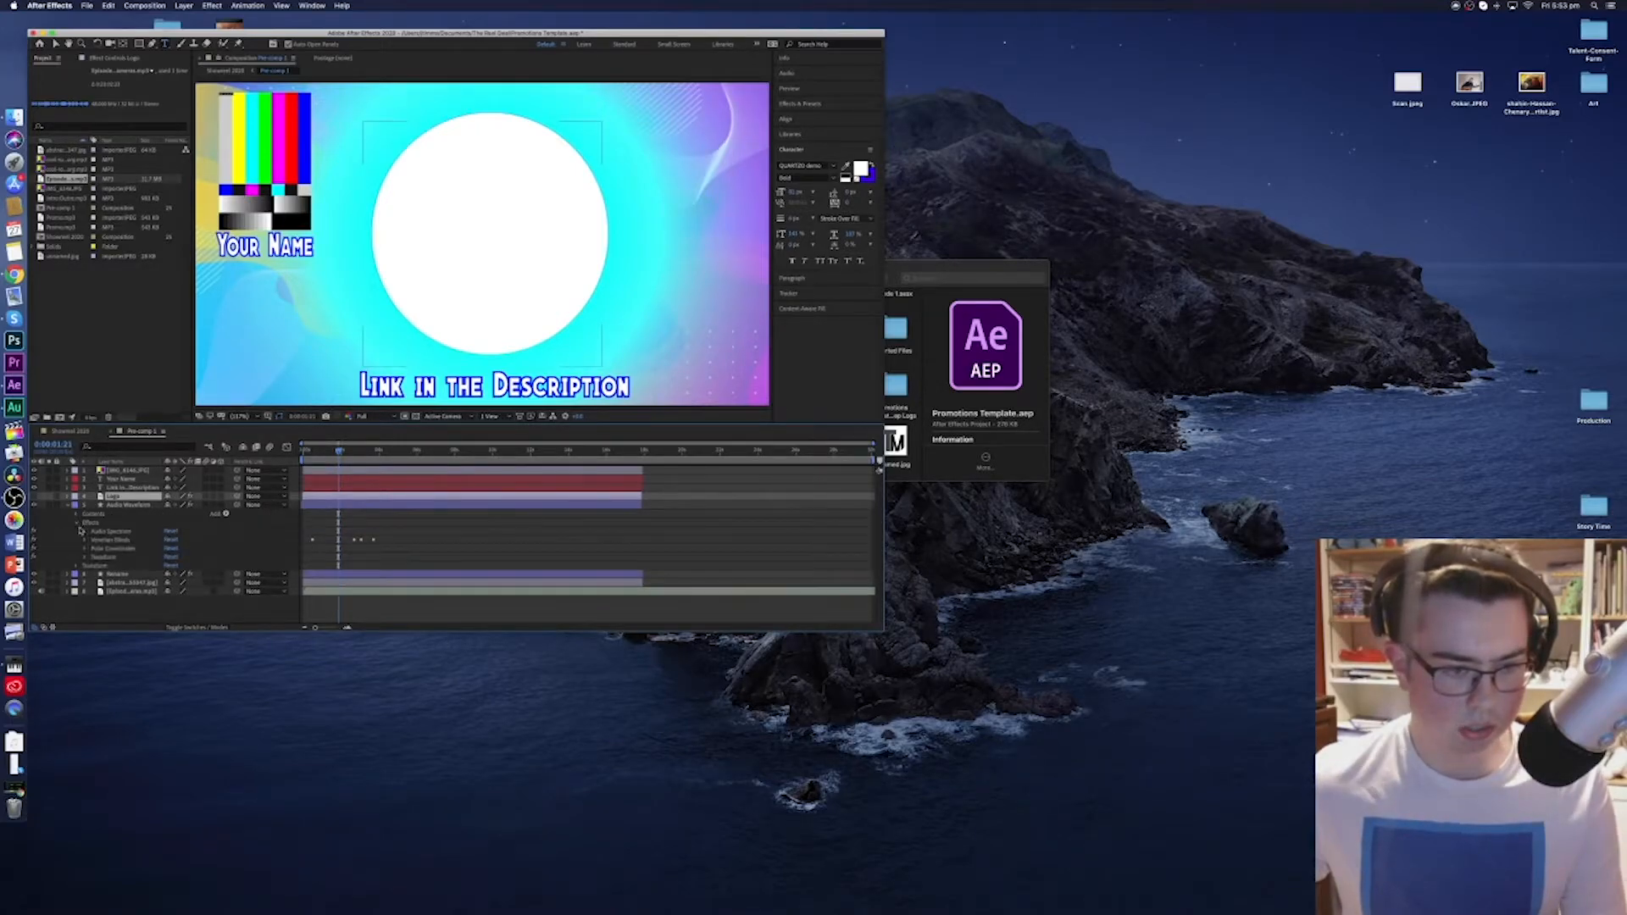
click(84, 531)
scroll(86, 536, down, 2)
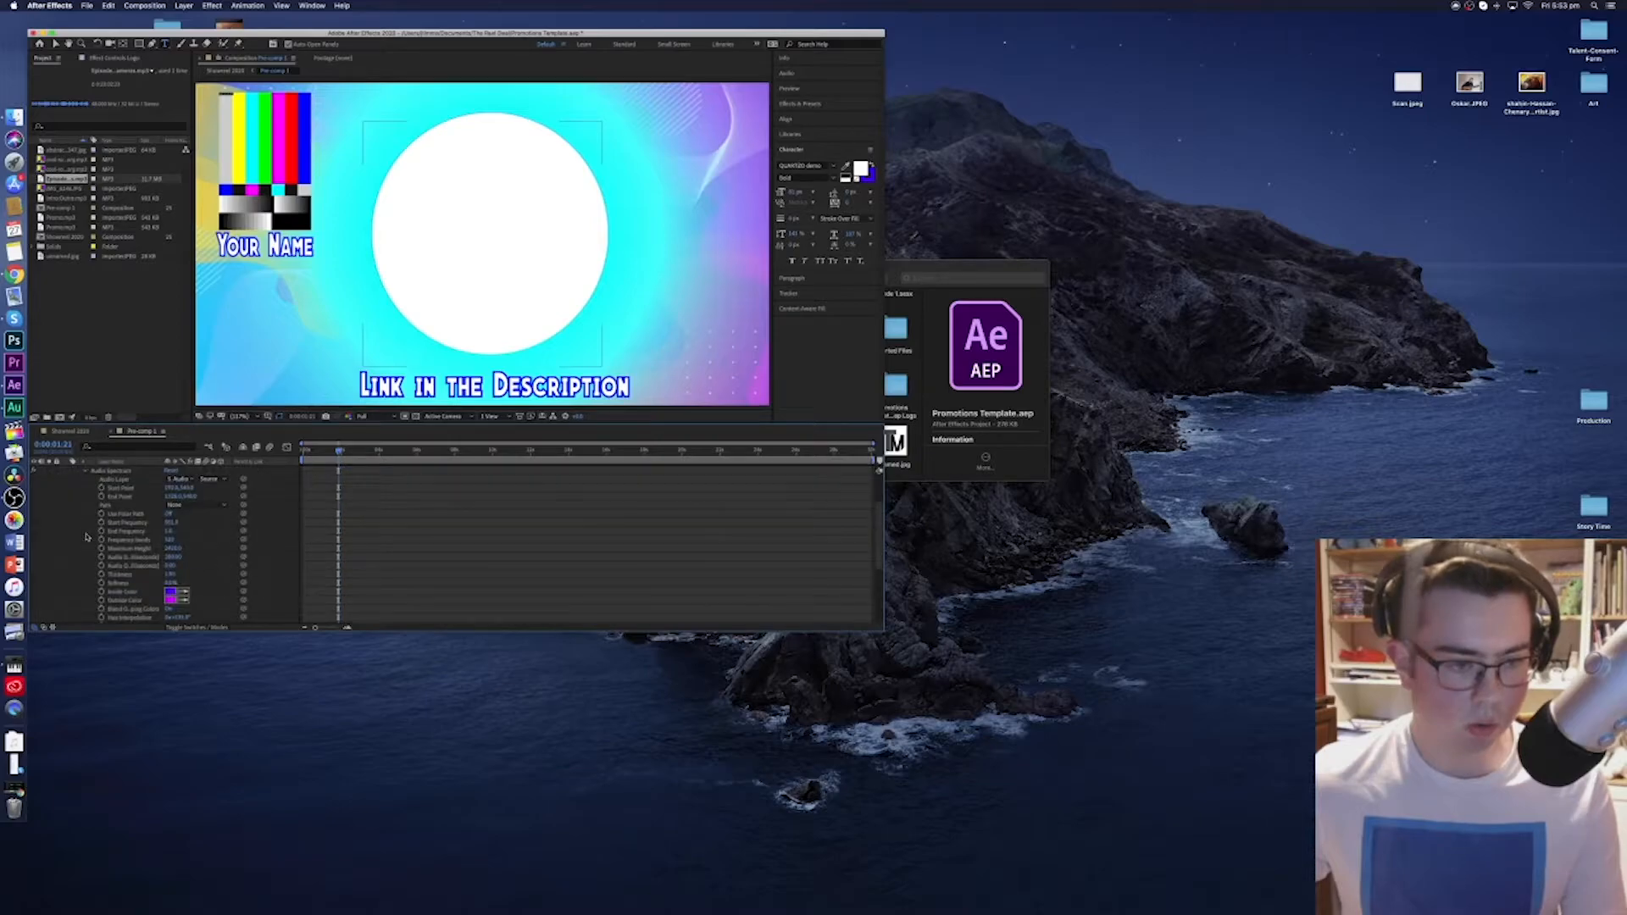
scroll(136, 539, up, 2)
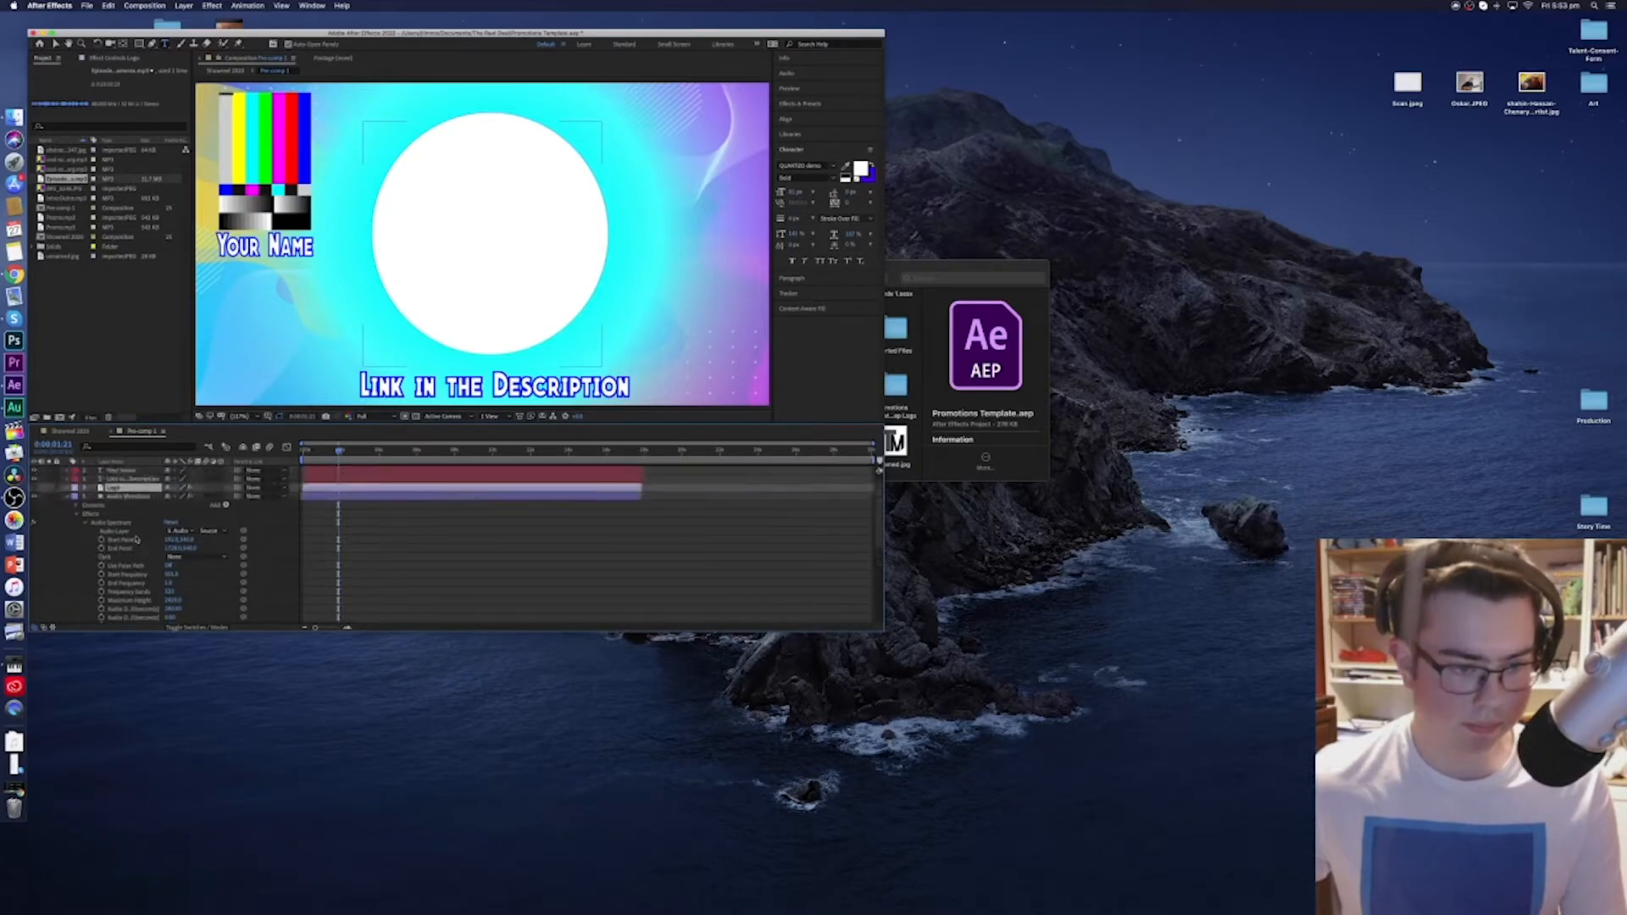
click(189, 531)
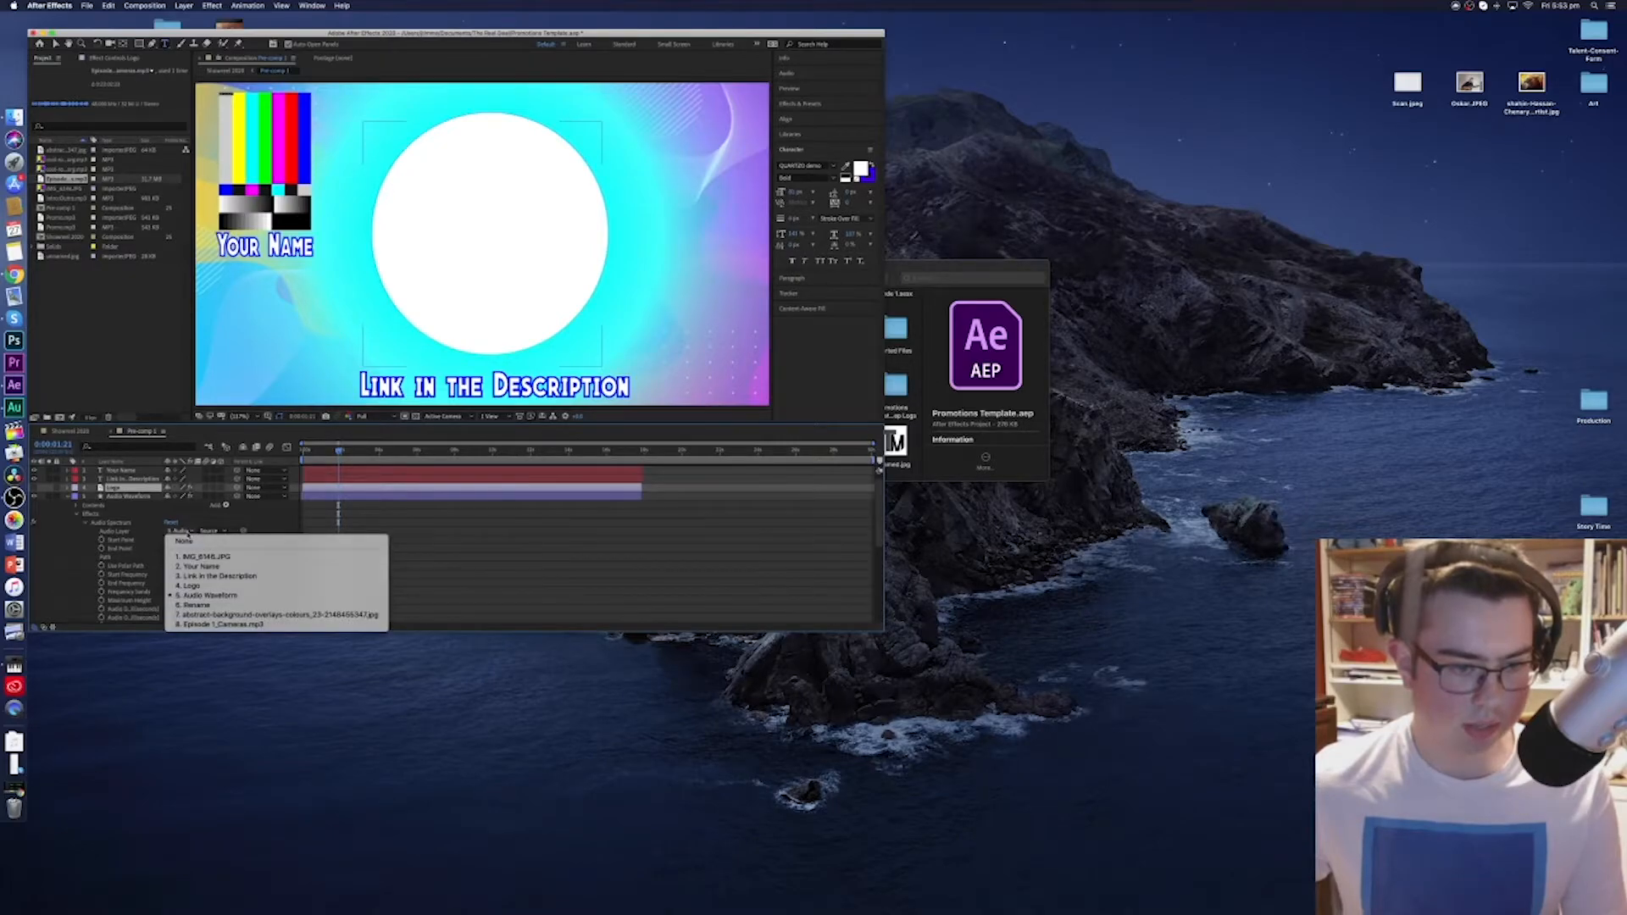
click(213, 624)
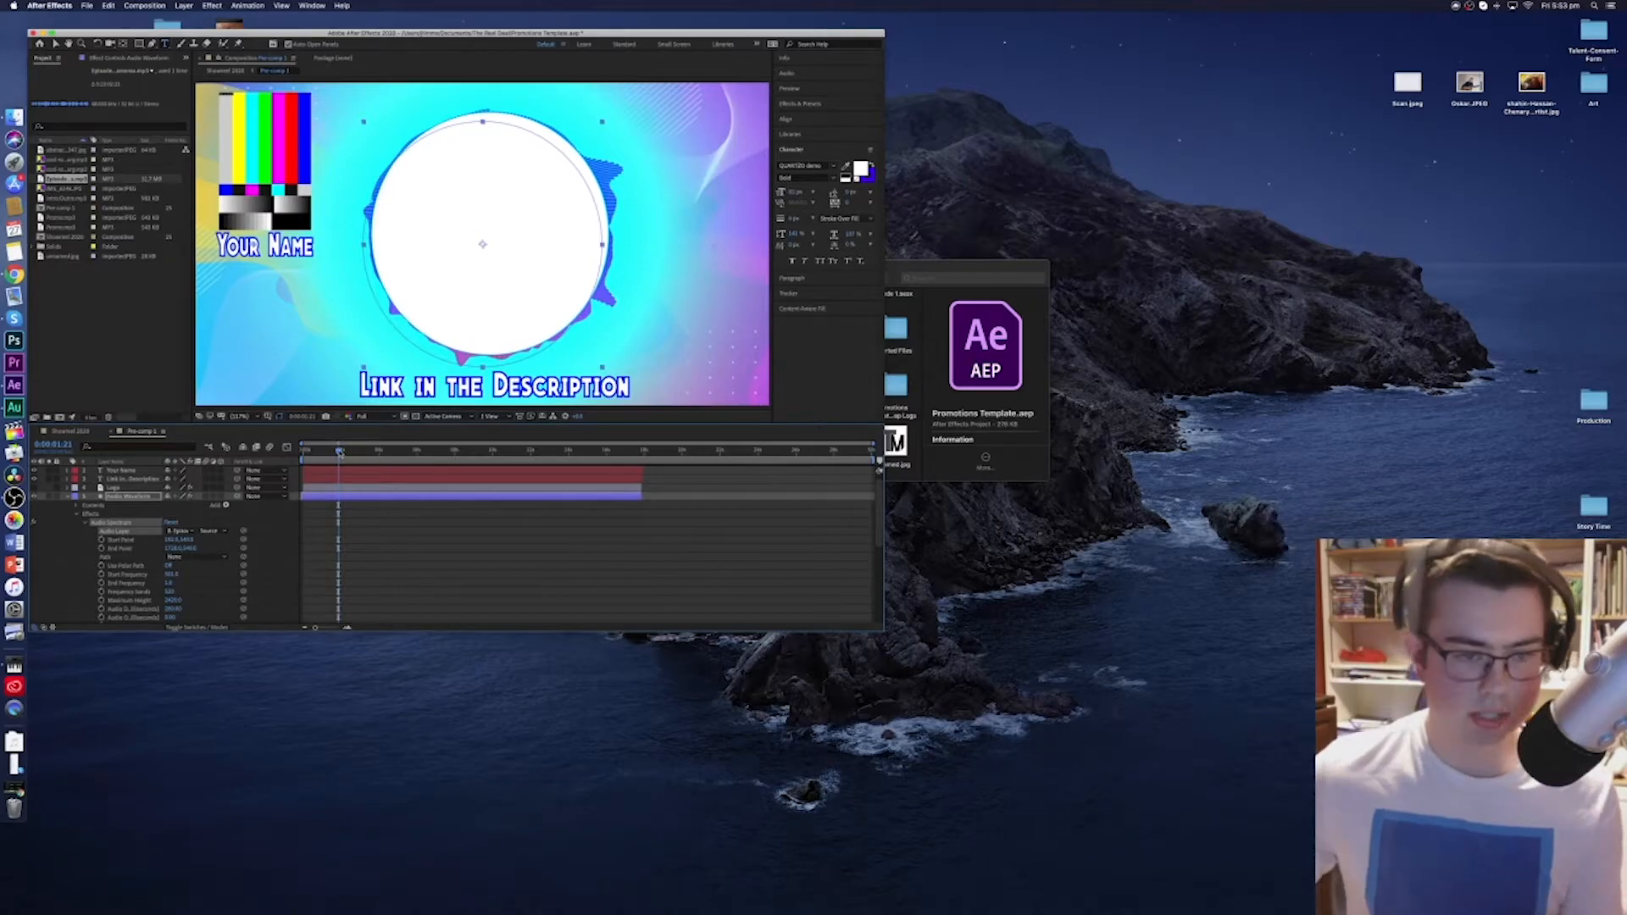
click(65, 497)
Return to the start of the composition and lower the preview resolution to Quarter.
drag(339, 453, 302, 445)
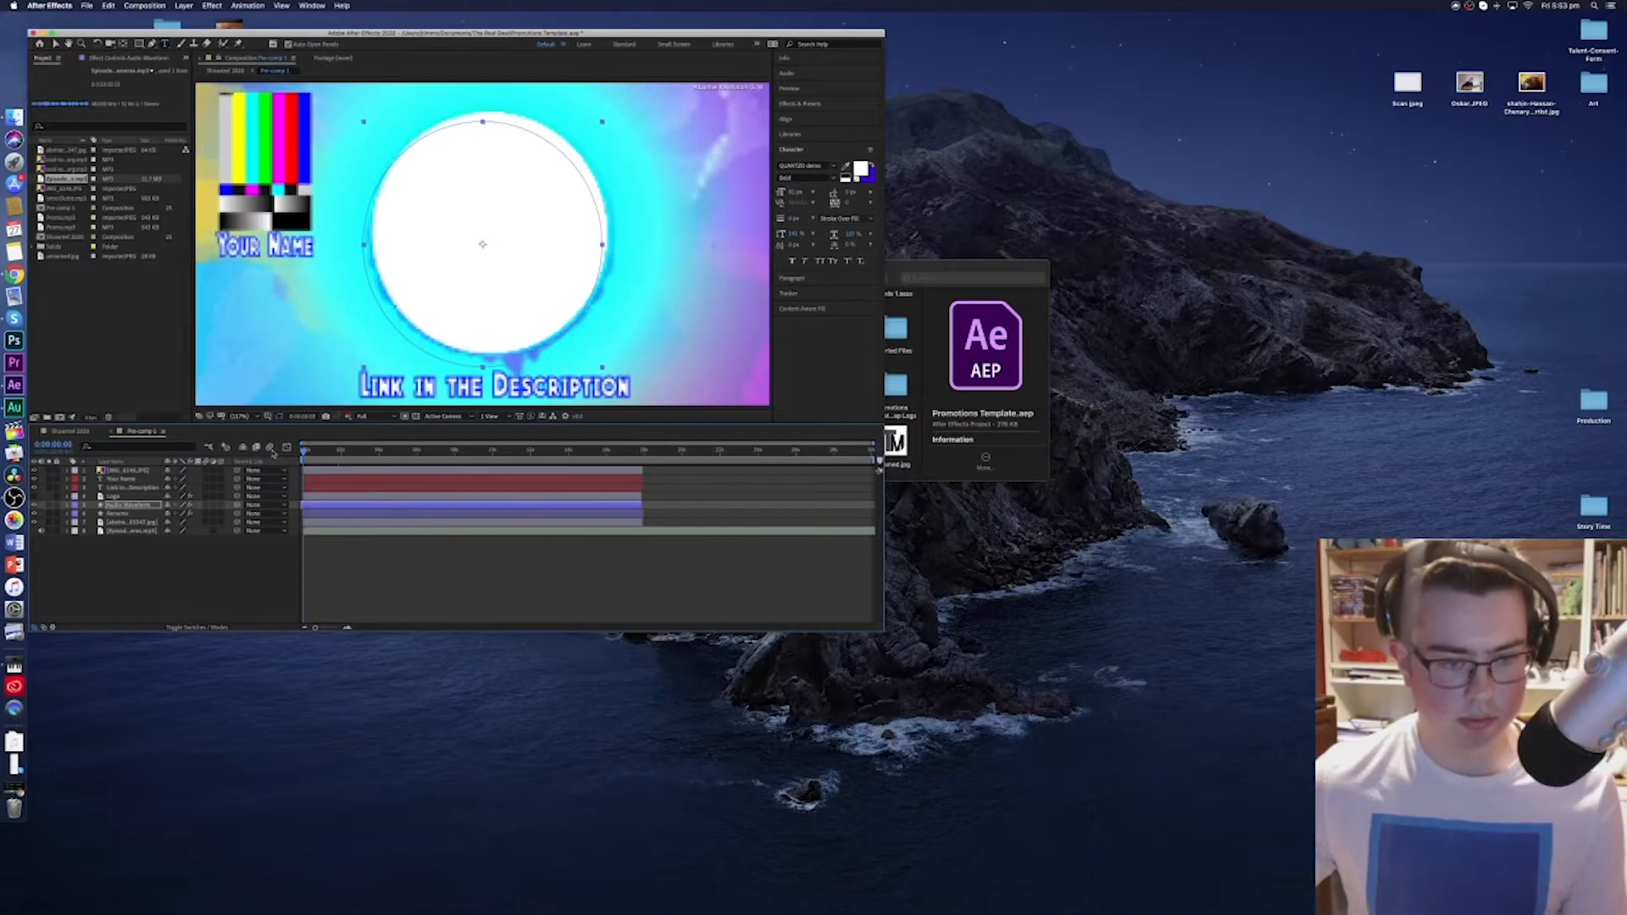
click(364, 417)
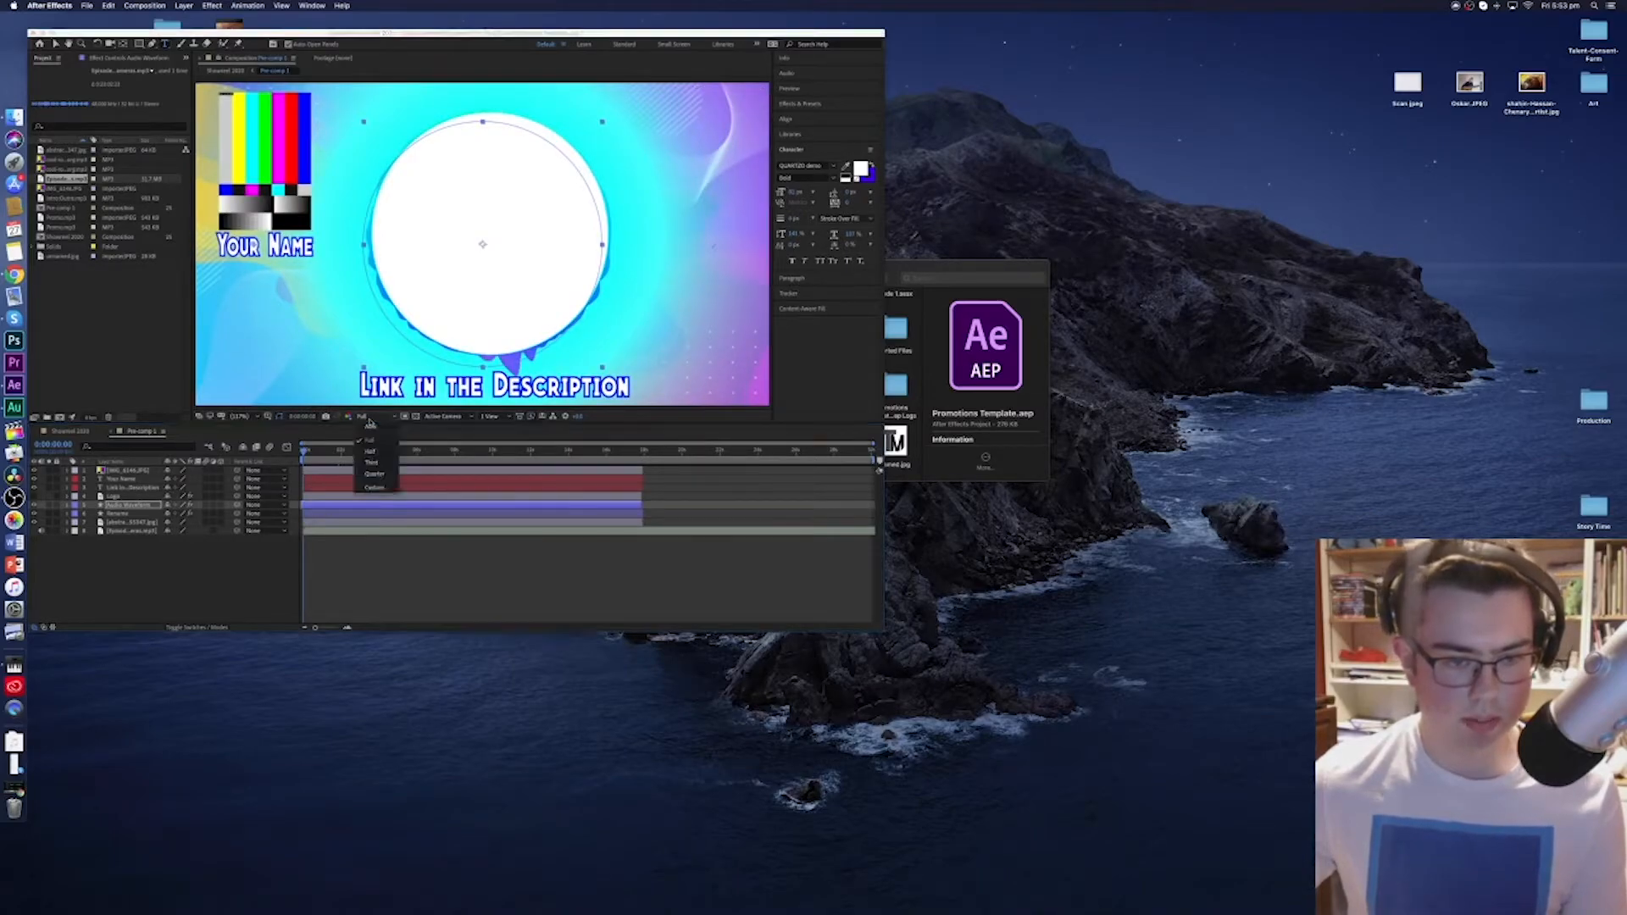
click(371, 462)
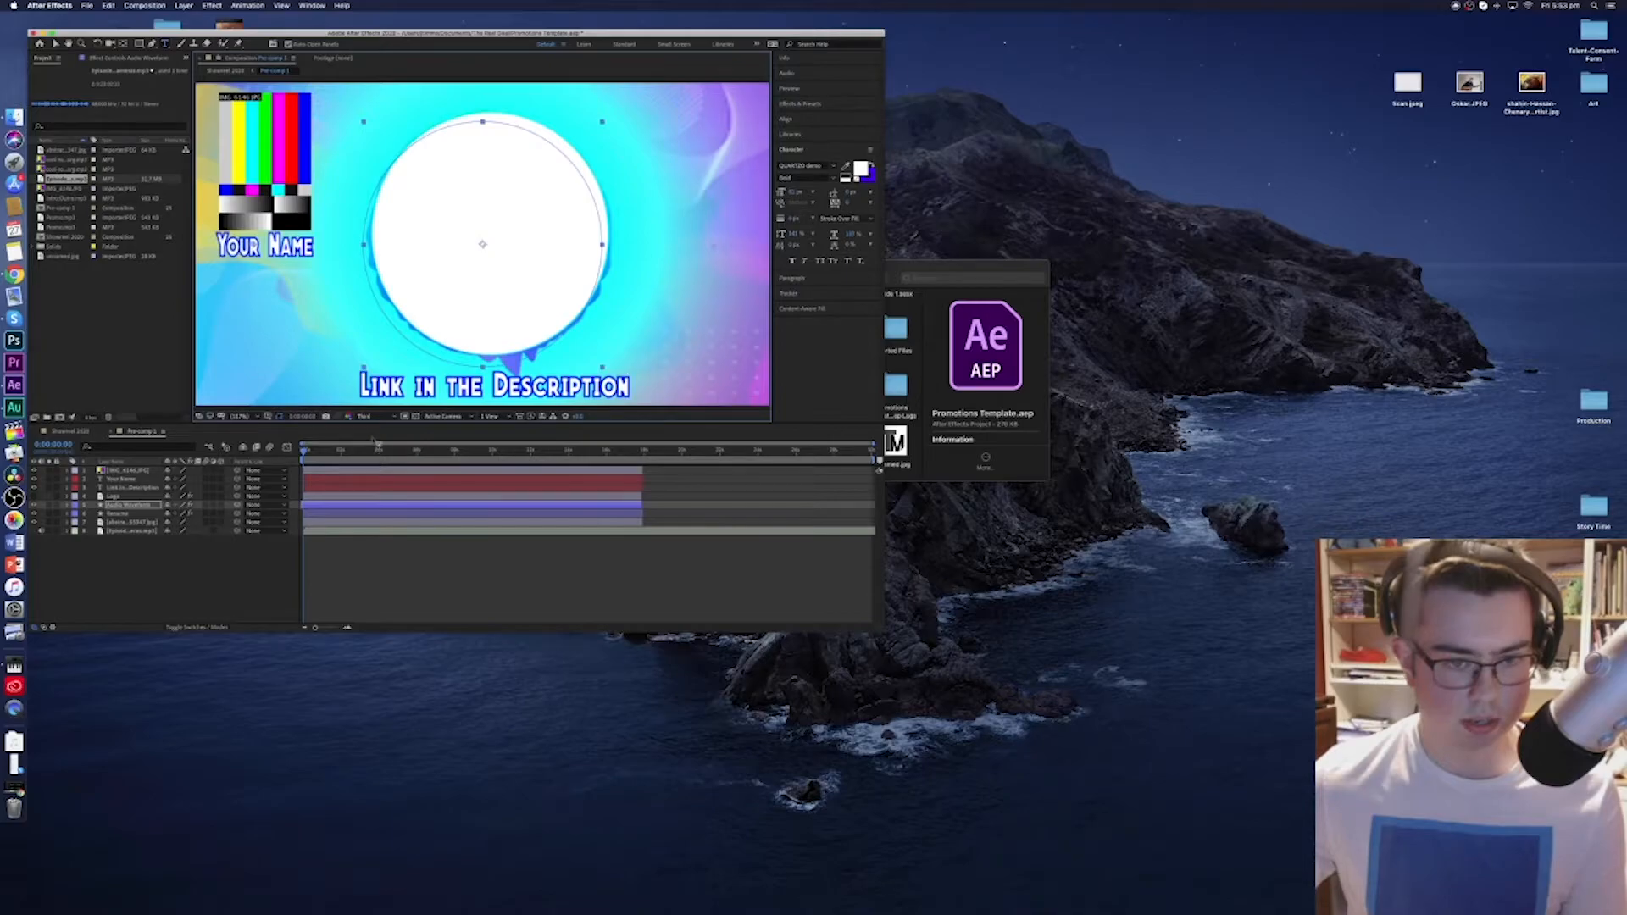
key(space)
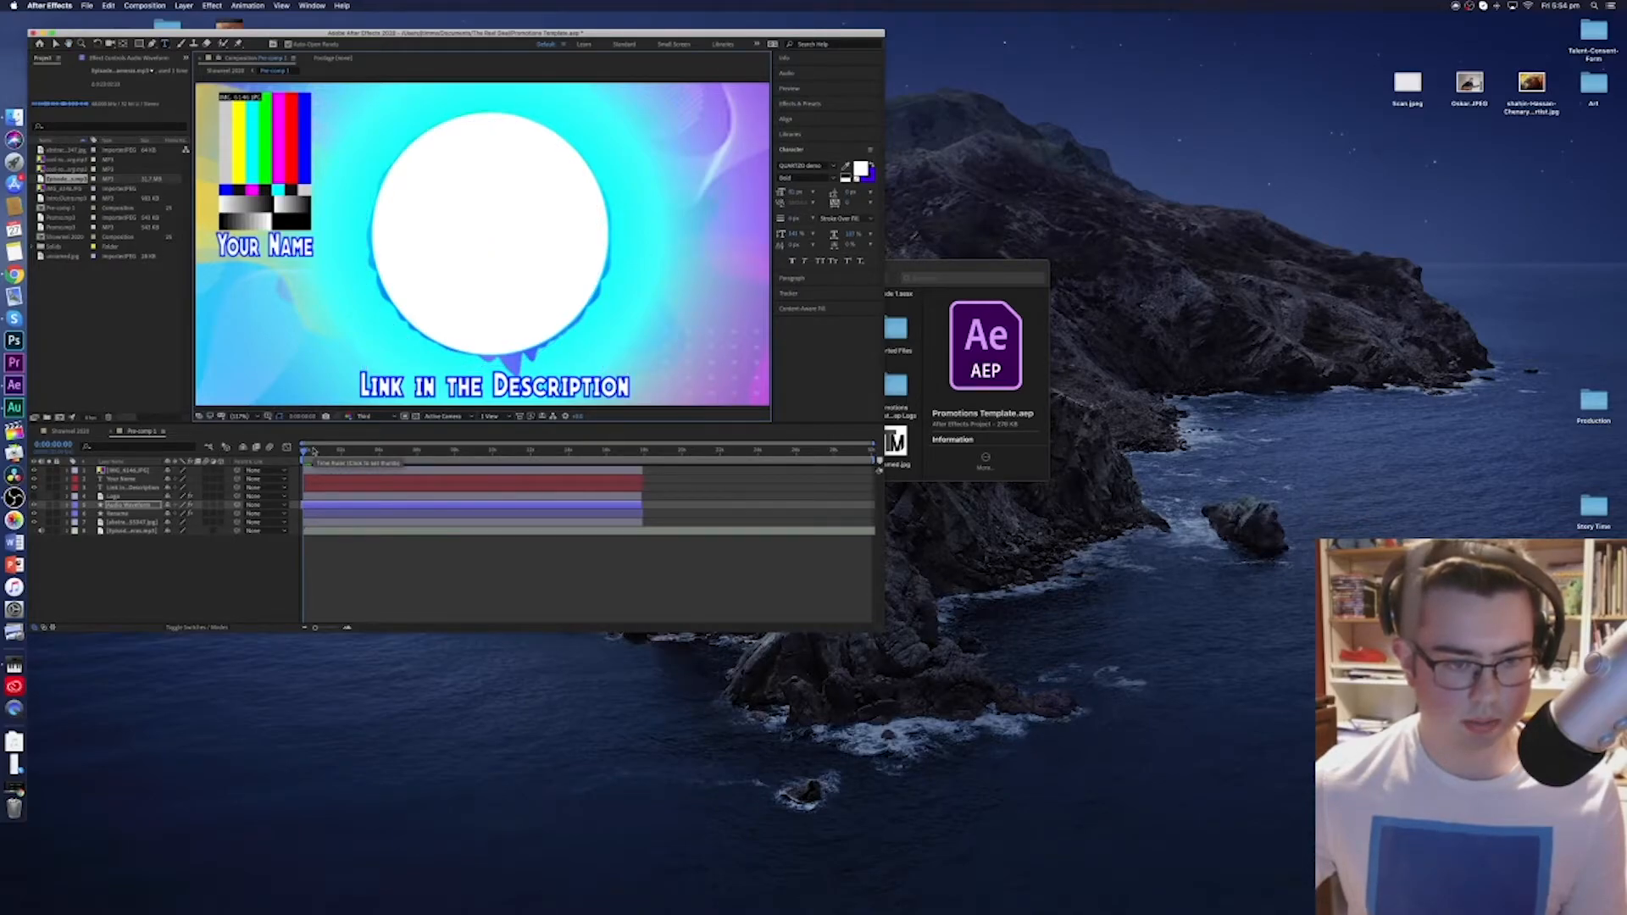
click(372, 417)
click(373, 471)
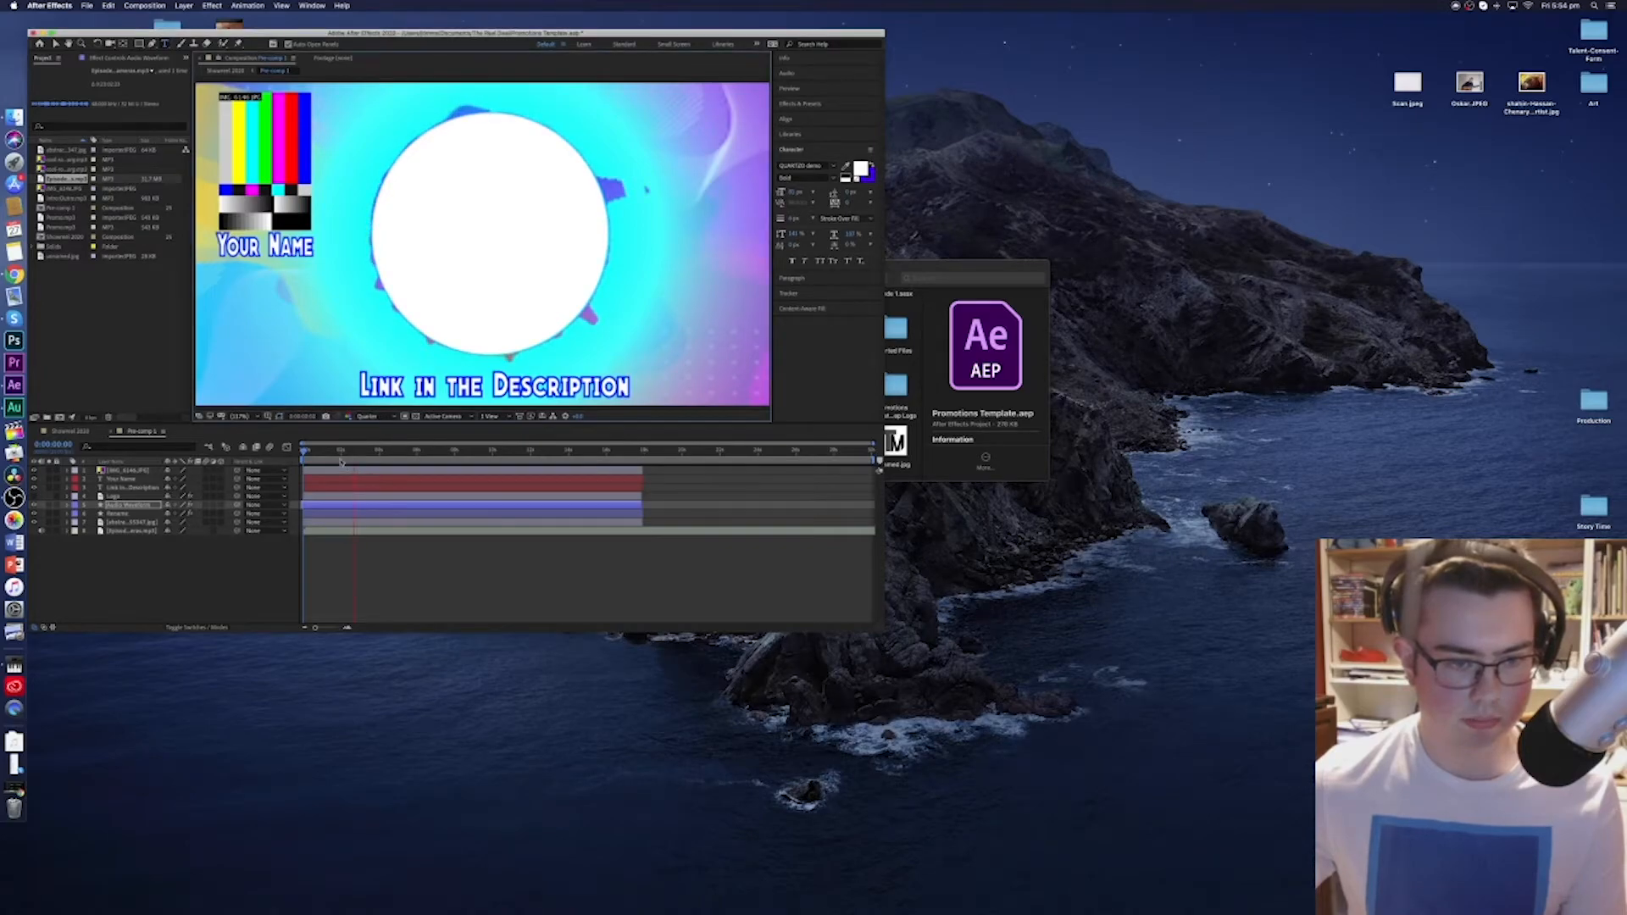
Preview the composition from near its start to check how the waveform reacts to the new audio.
key(space)
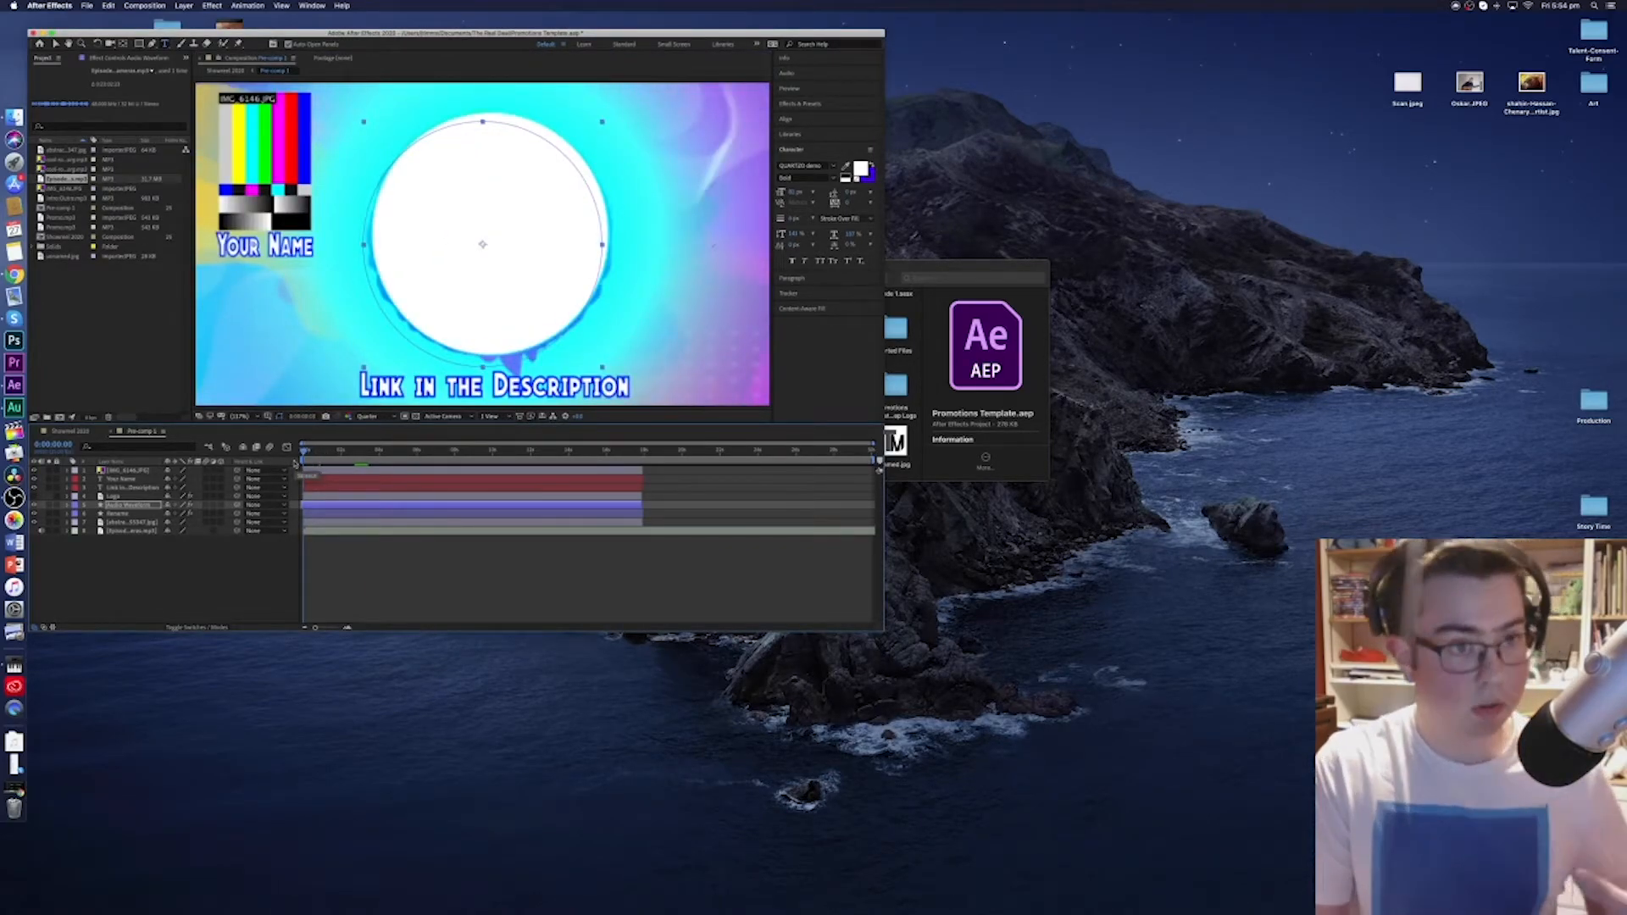
key(space)
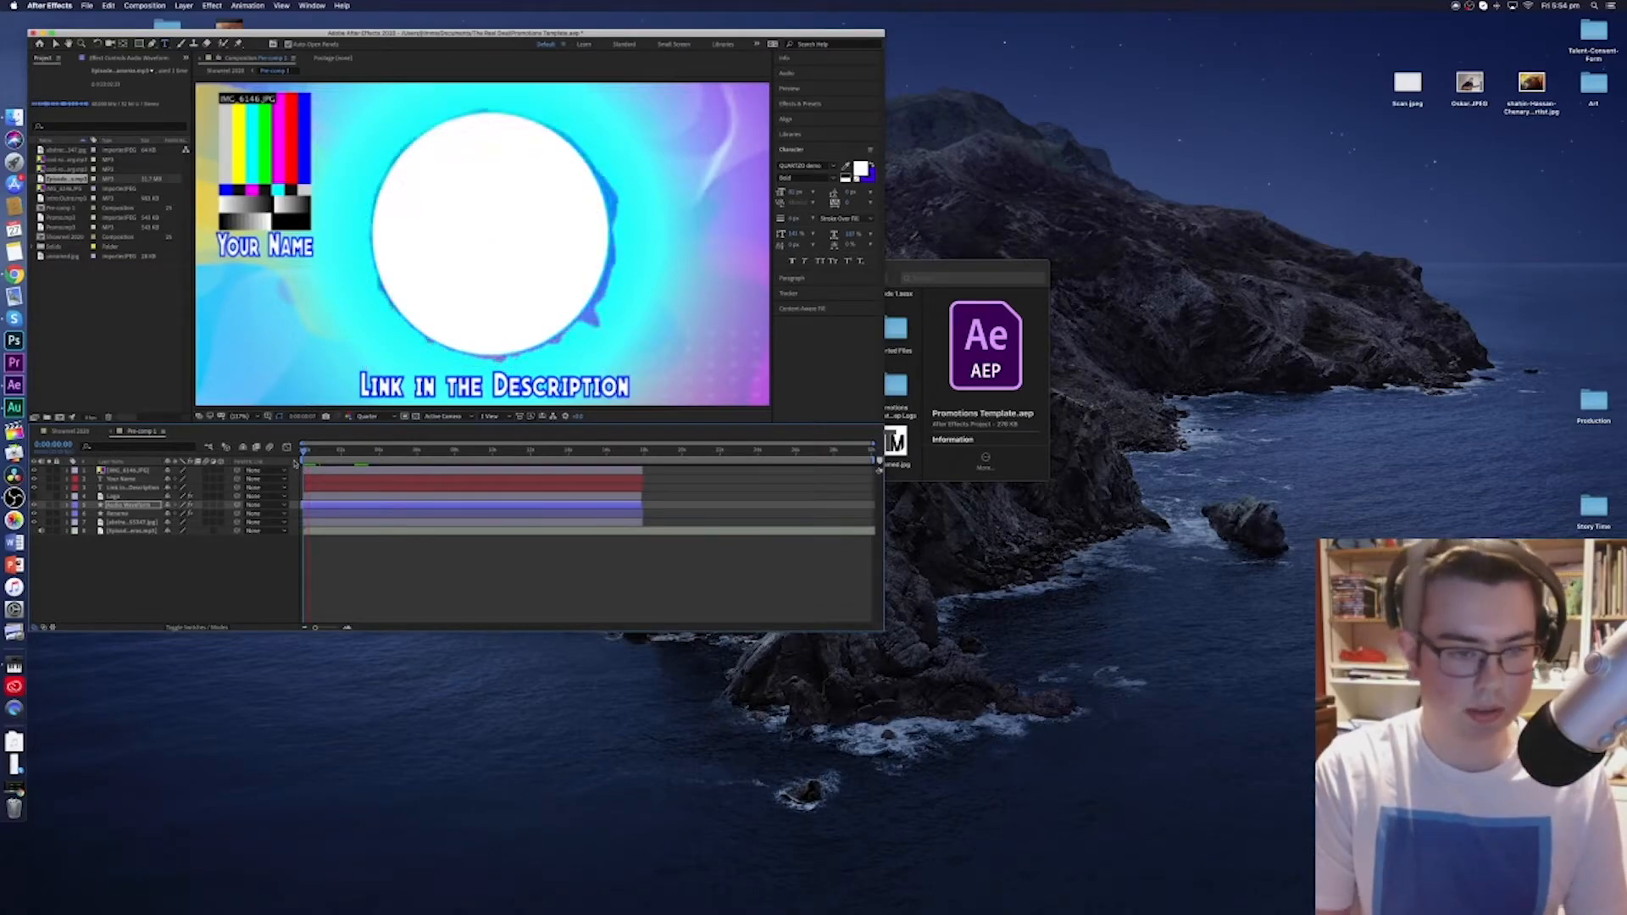
key(space)
key(space)
key(space)
click(308, 450)
key(space)
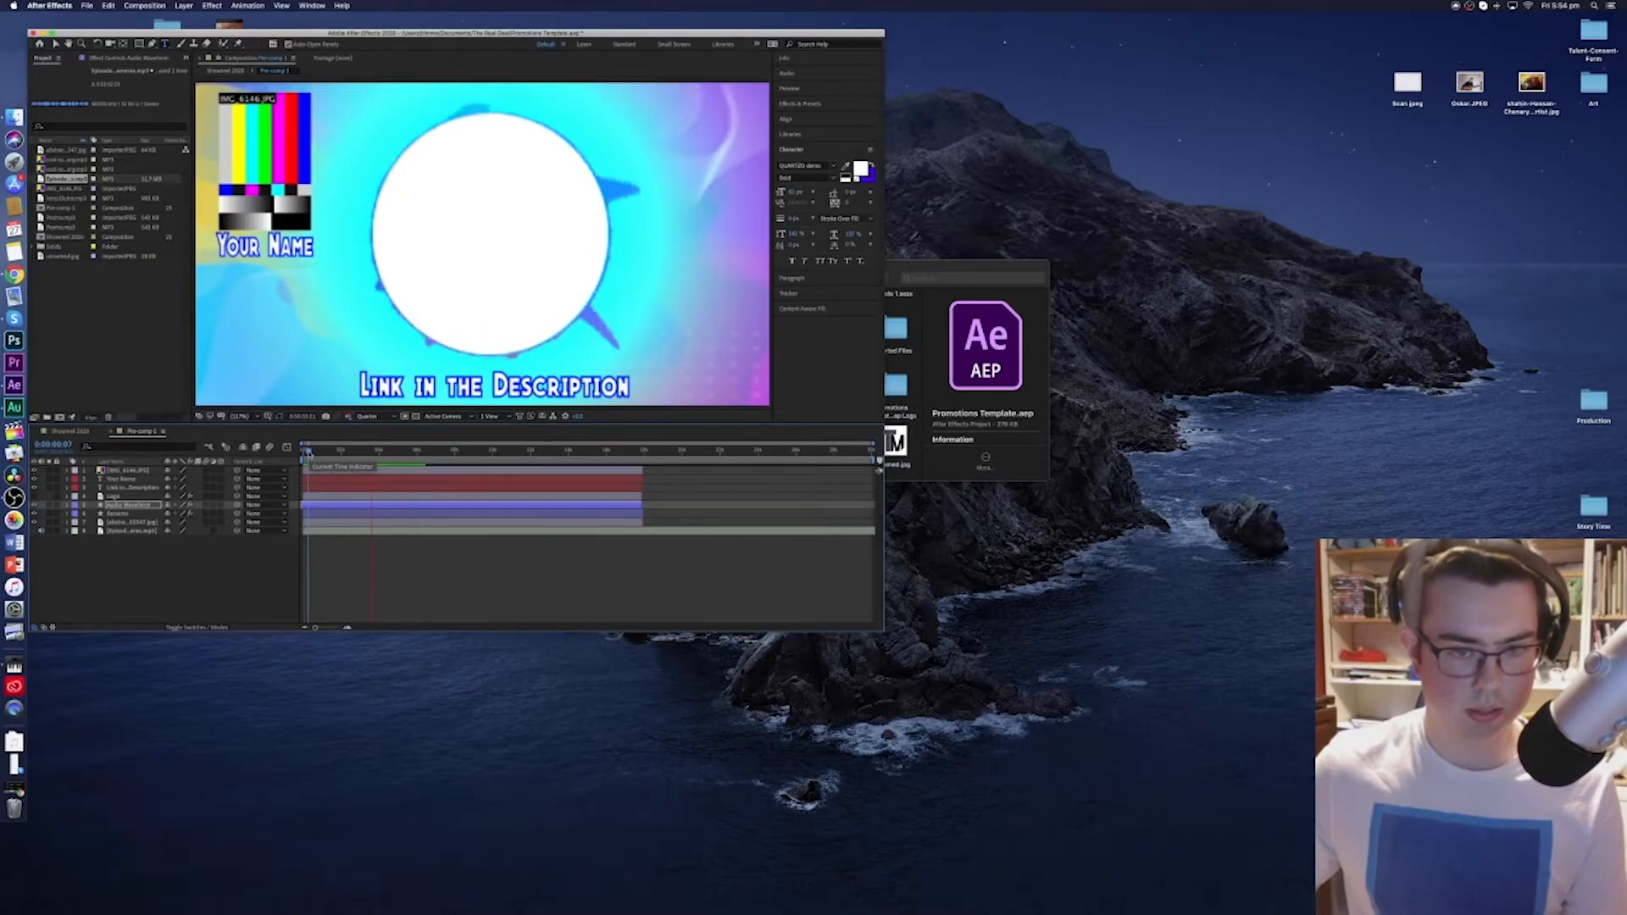
key(space)
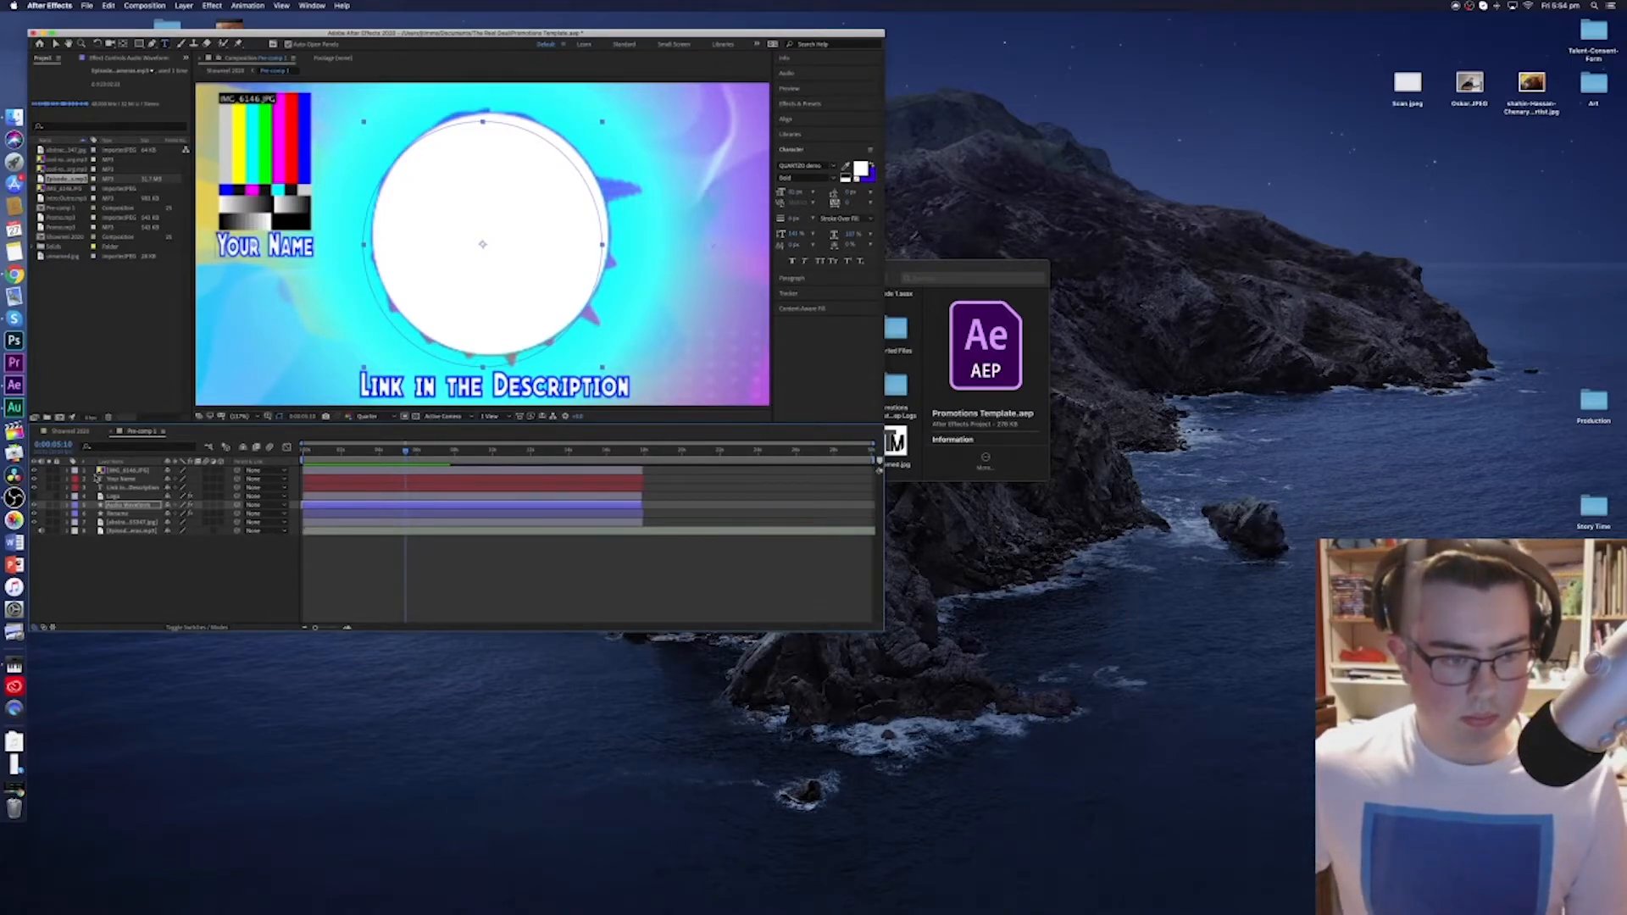
Hide the IMG_6146.JPG, Your Name and Link in the Description layers, and show the Logo layer again.
click(33, 471)
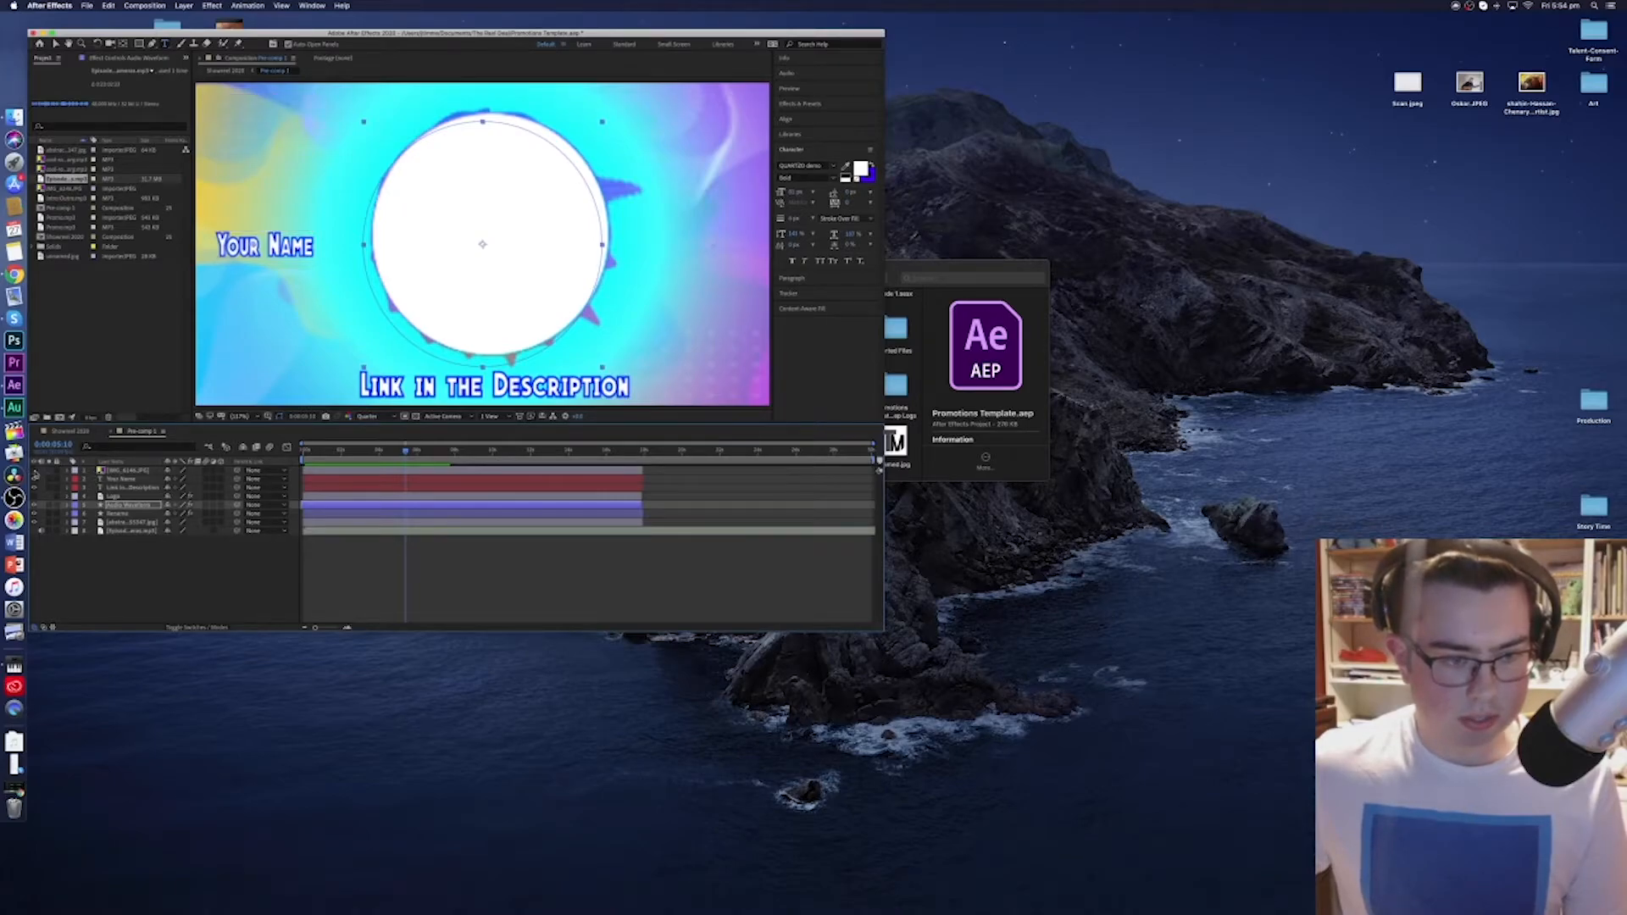
click(34, 479)
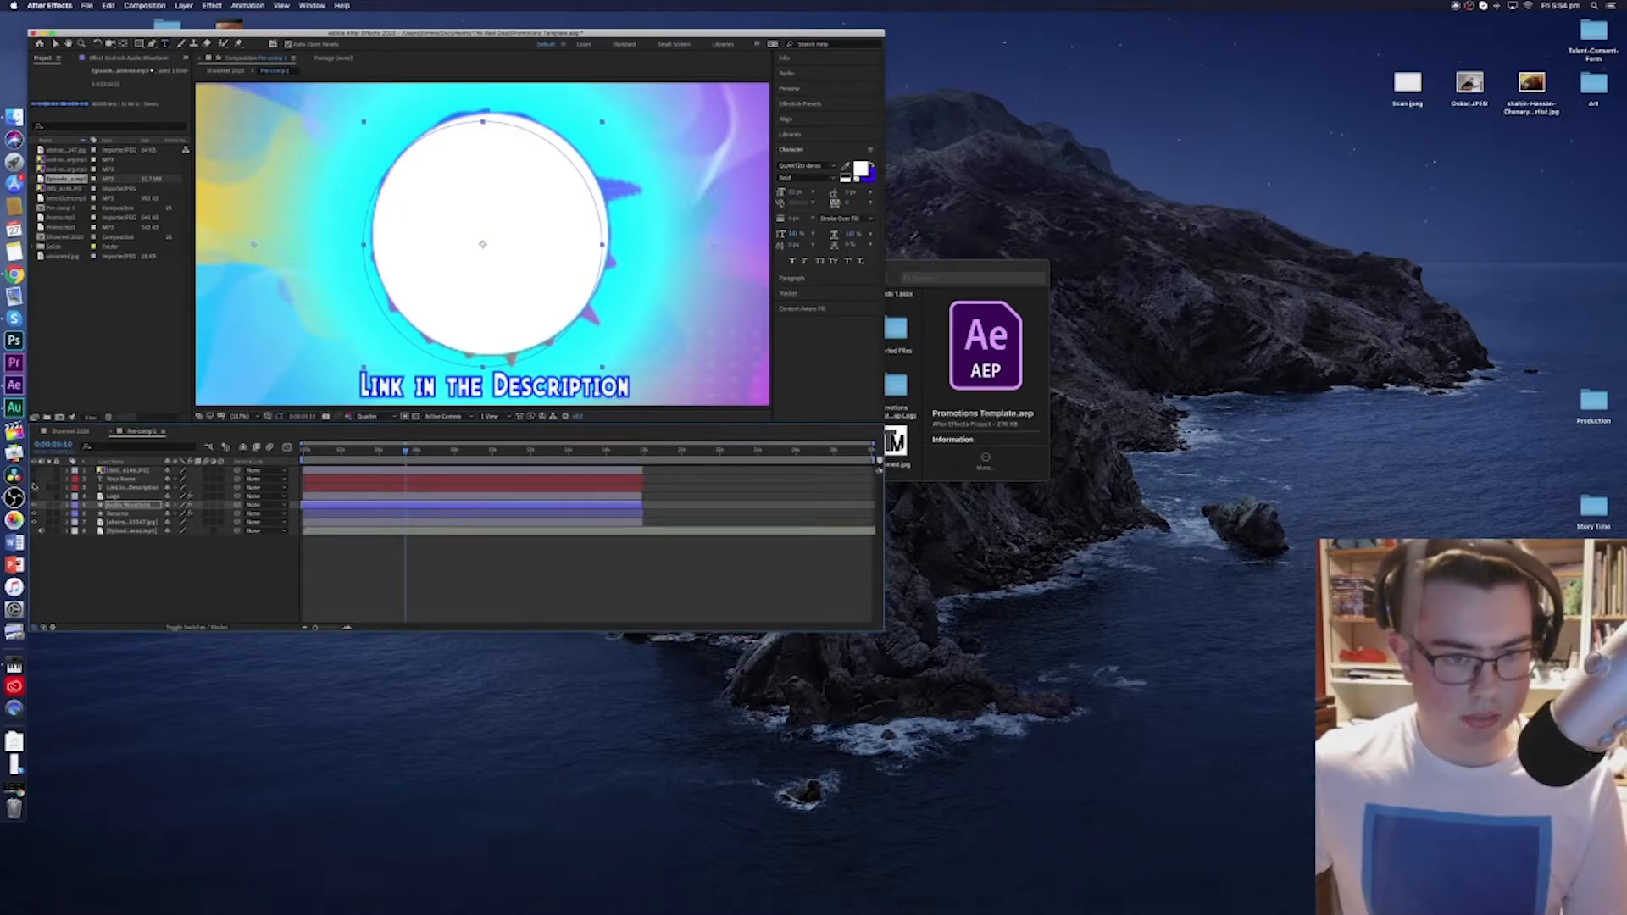
click(35, 489)
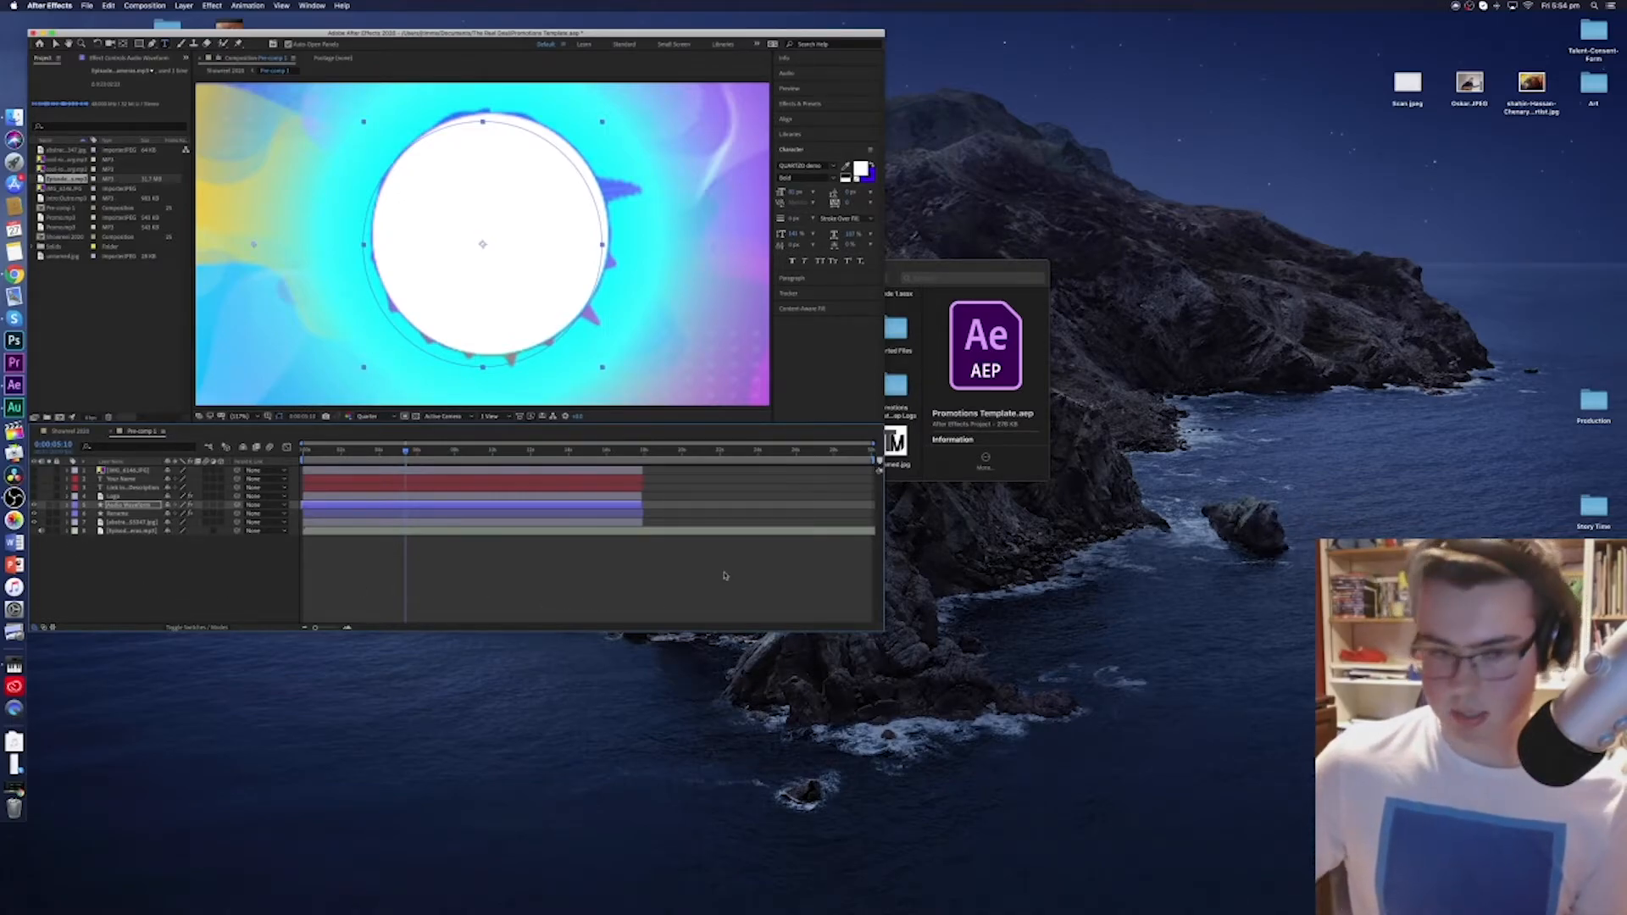
click(35, 496)
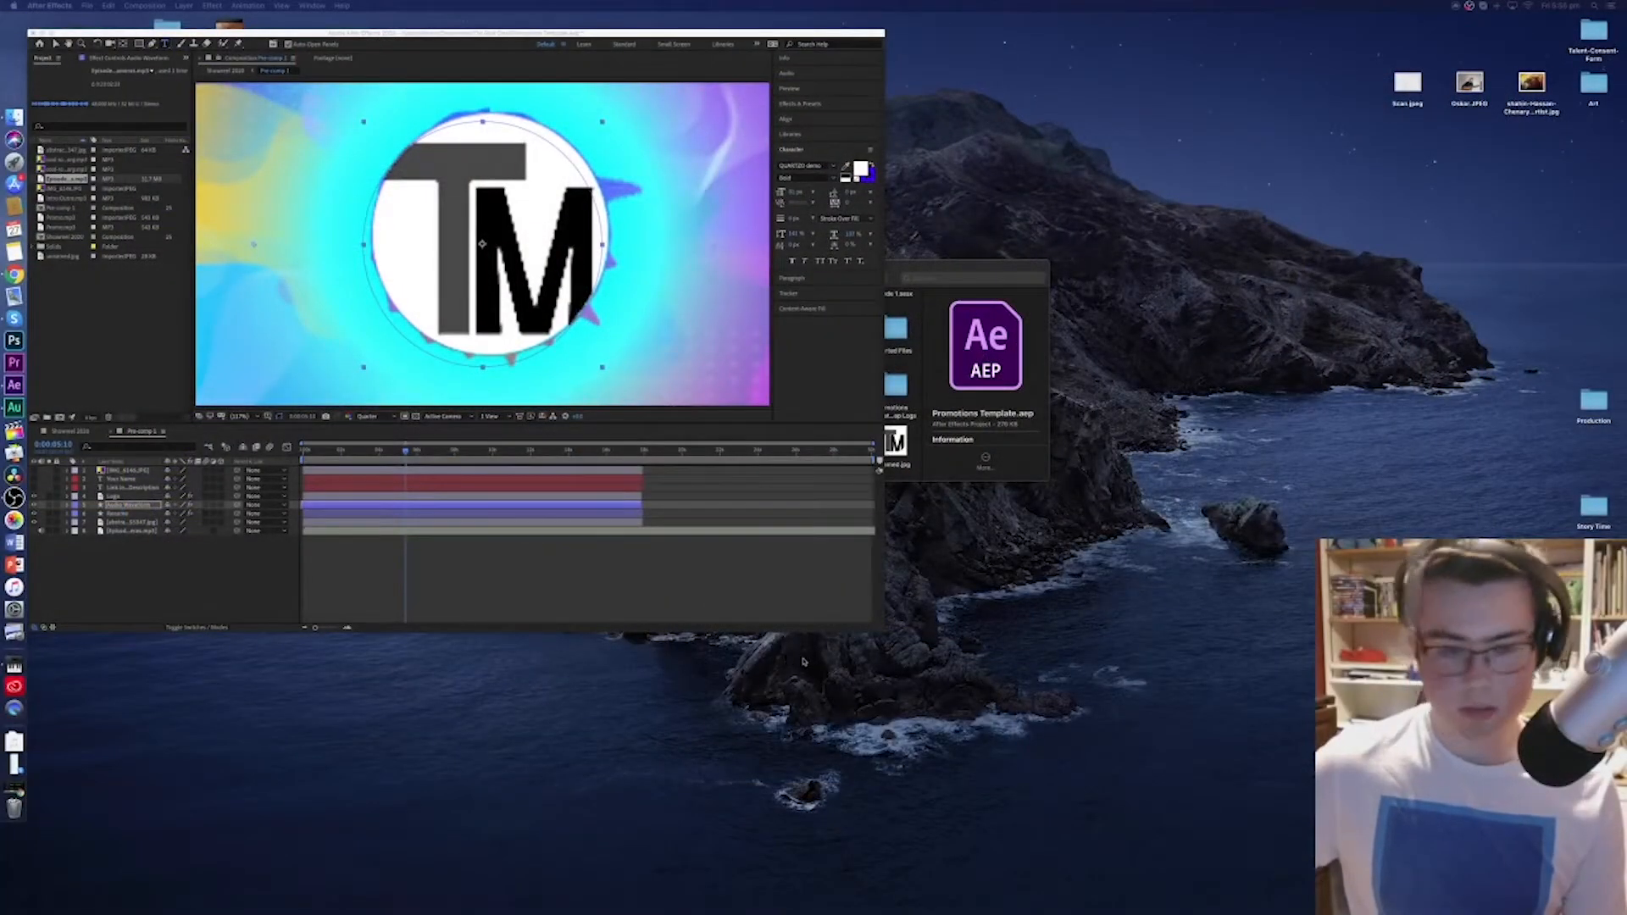
Enlarge the application window to fill the screen, and set the preview resolution to Full with no layer selected.
click(877, 632)
drag(884, 631, 1623, 913)
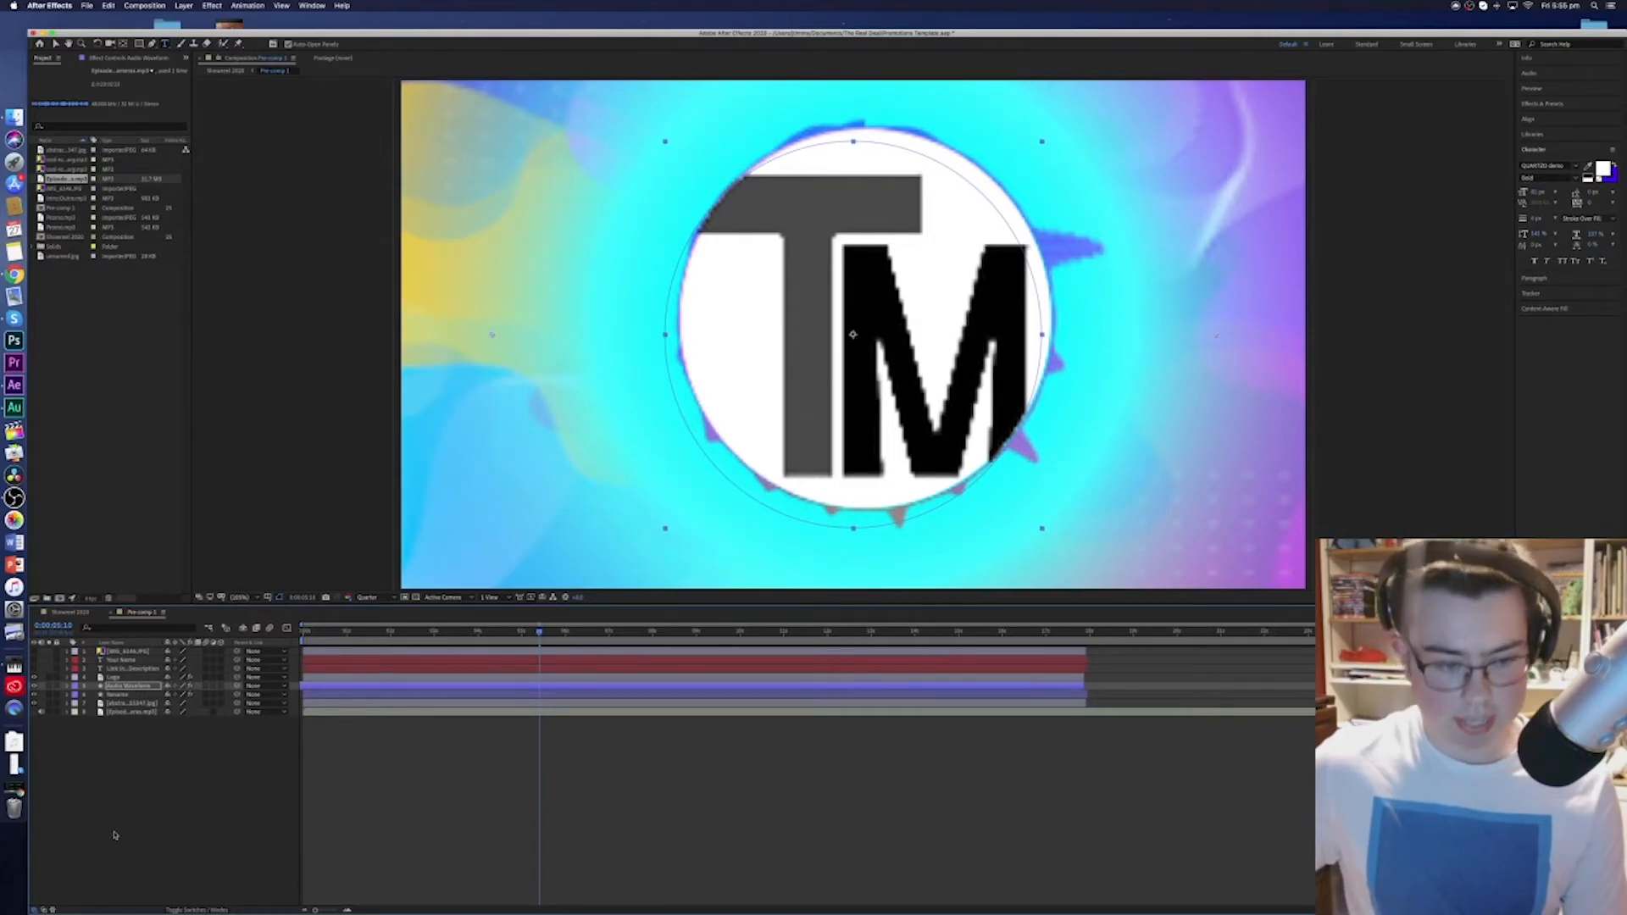
click(150, 796)
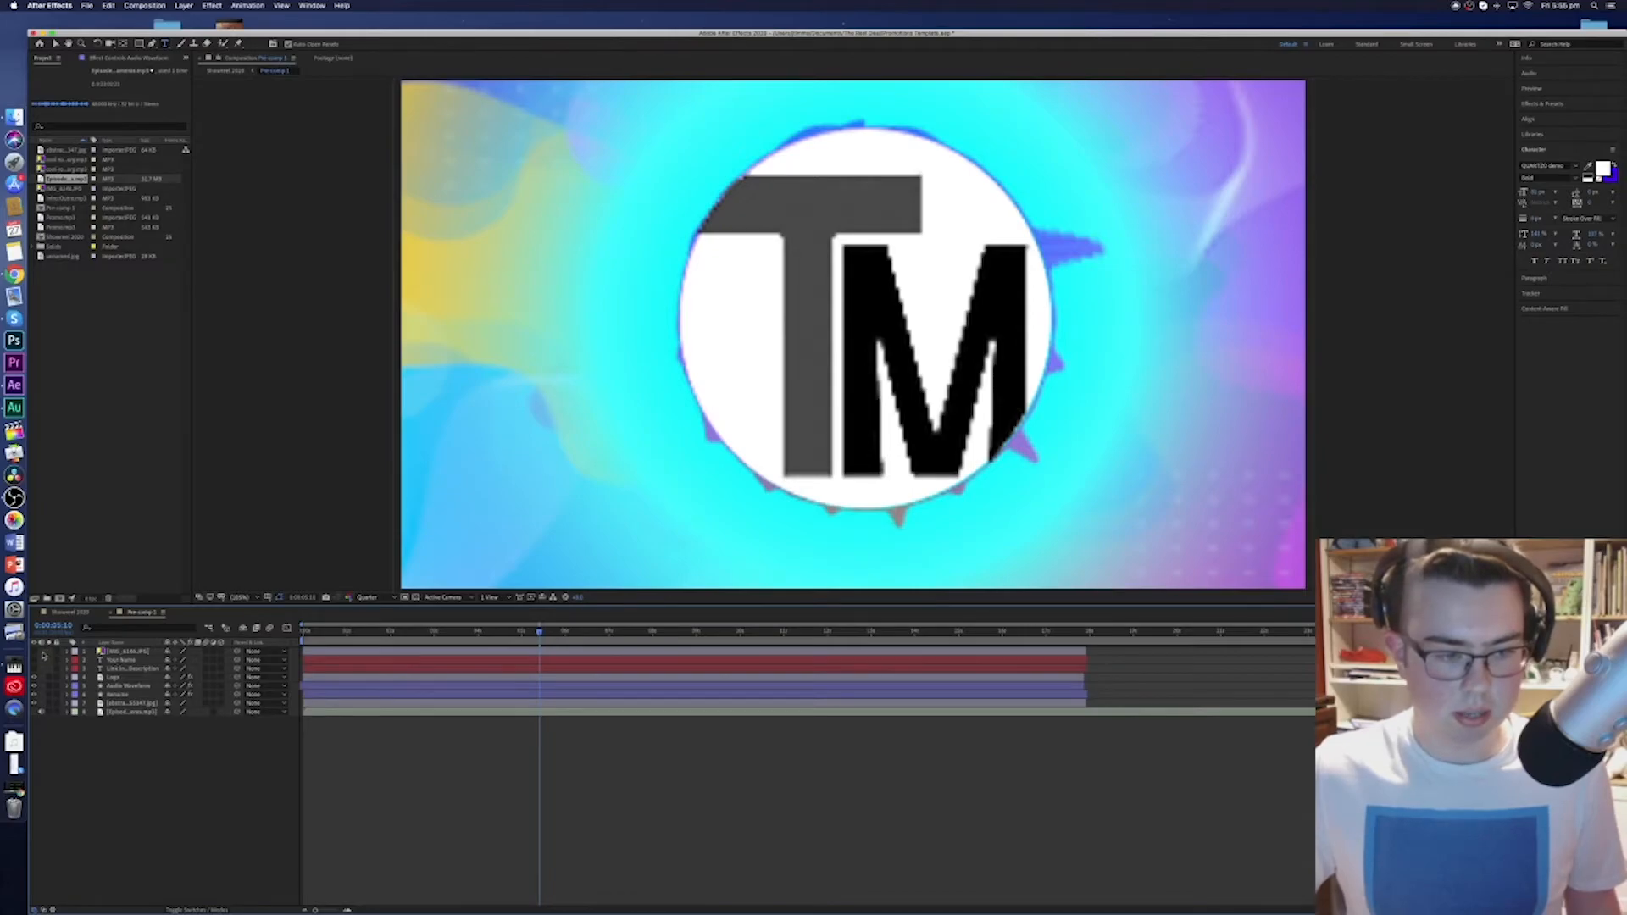
mouse_move(37, 652)
mouse_down()
mouse_move(33, 670)
mouse_move(32, 653)
mouse_up()
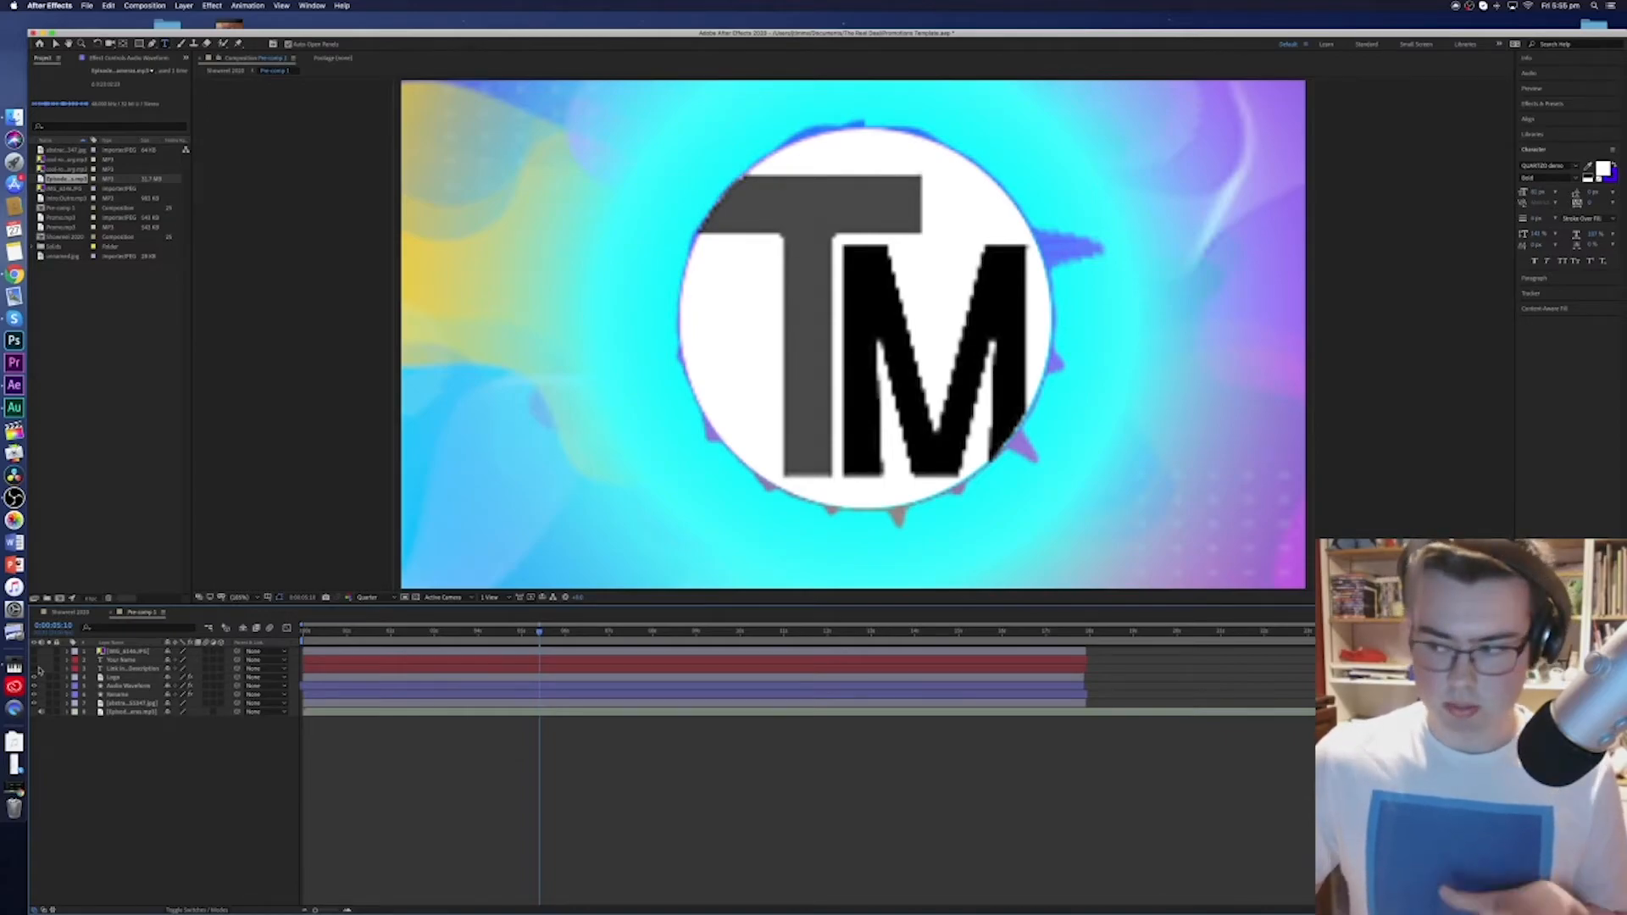
key(super+j)
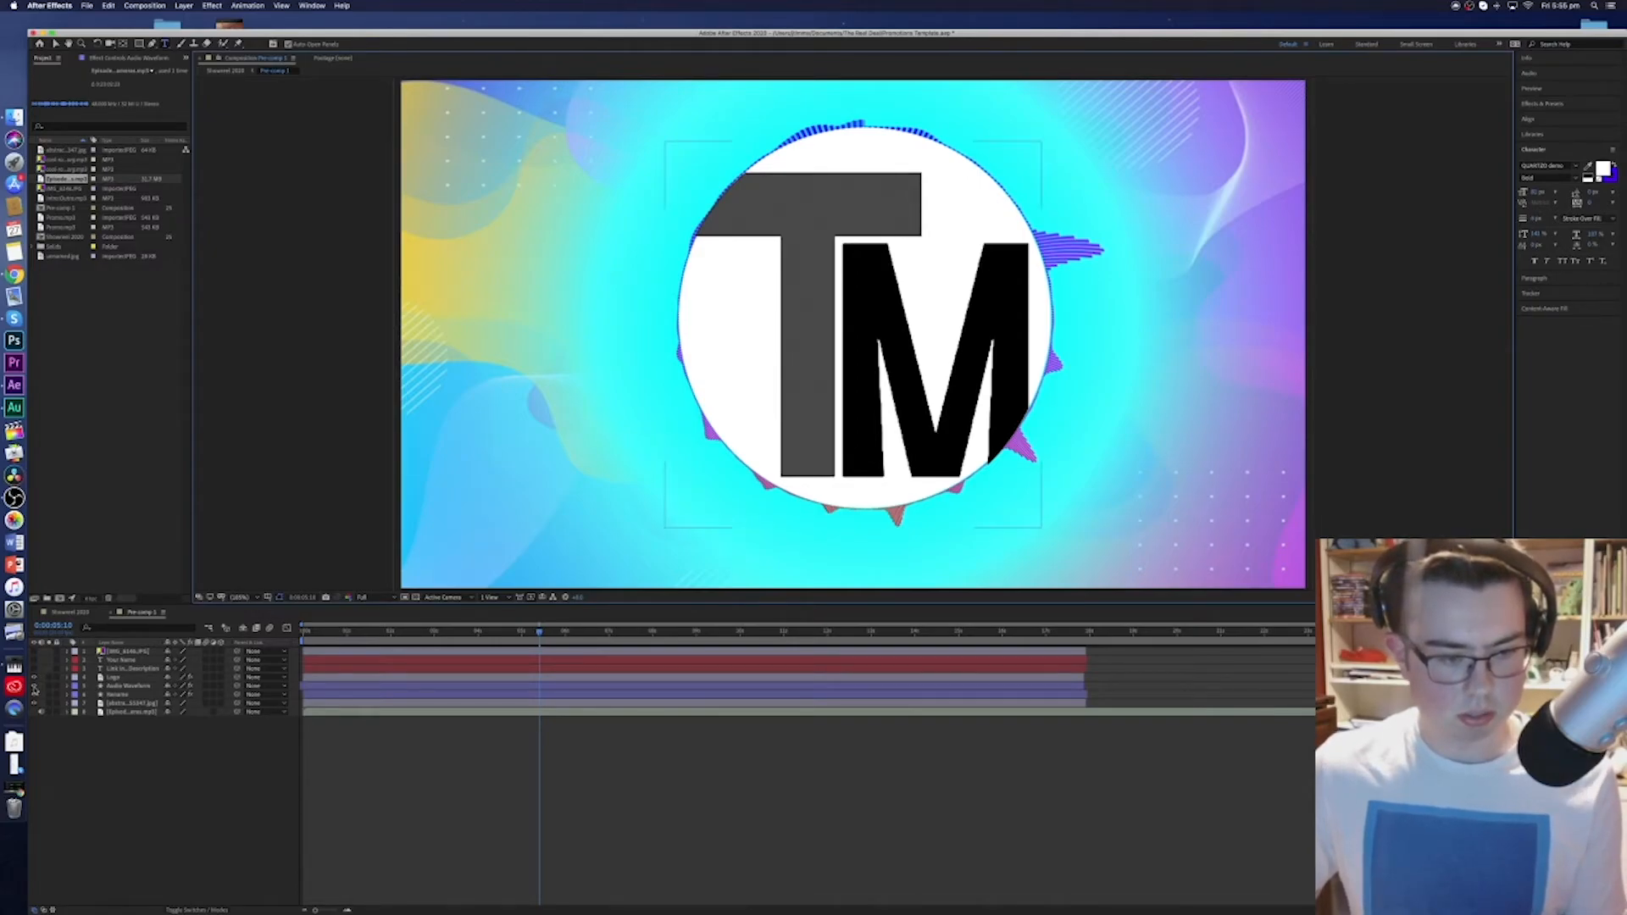
Rename the shape layer directly below Audio Waveform to "Circle".
right_click(123, 694)
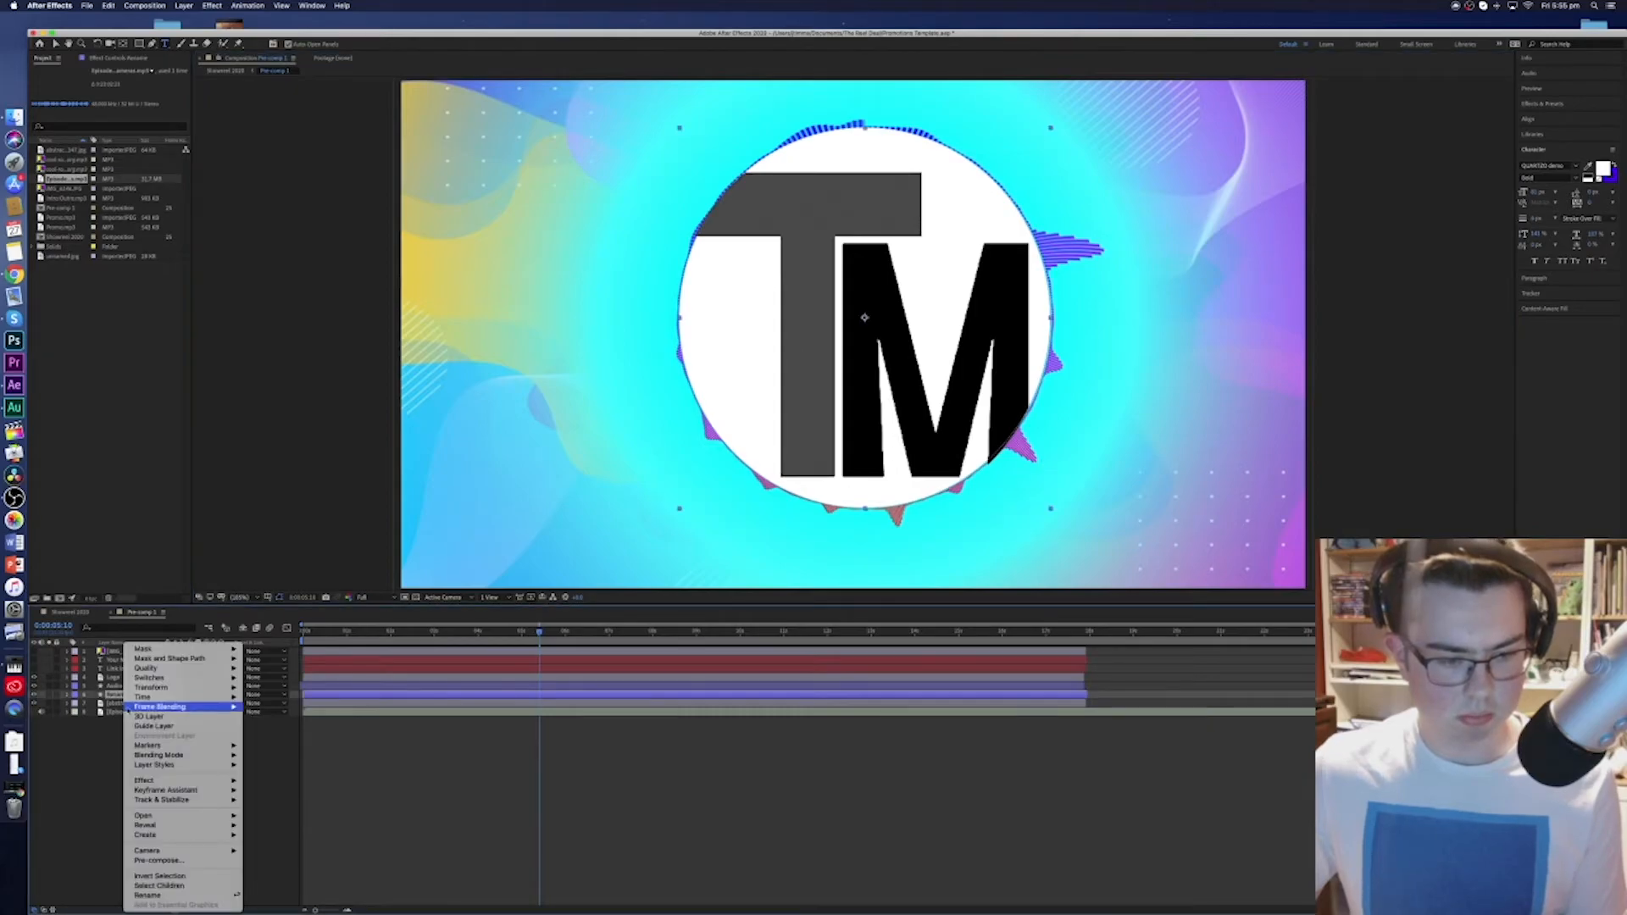
click(194, 896)
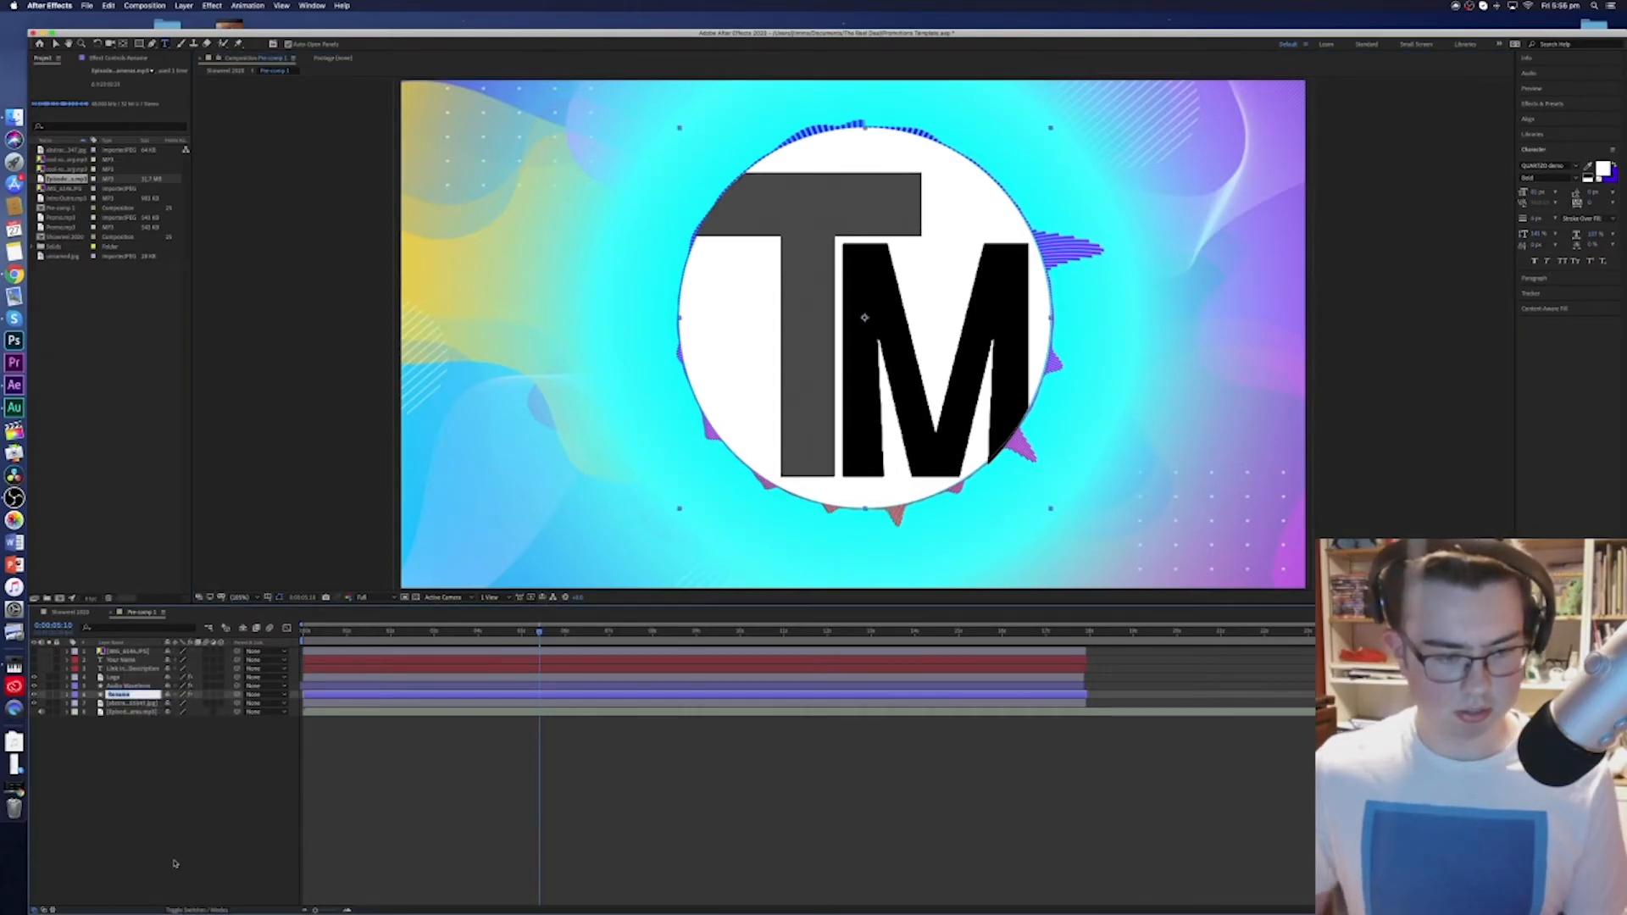
key(BackSpace)
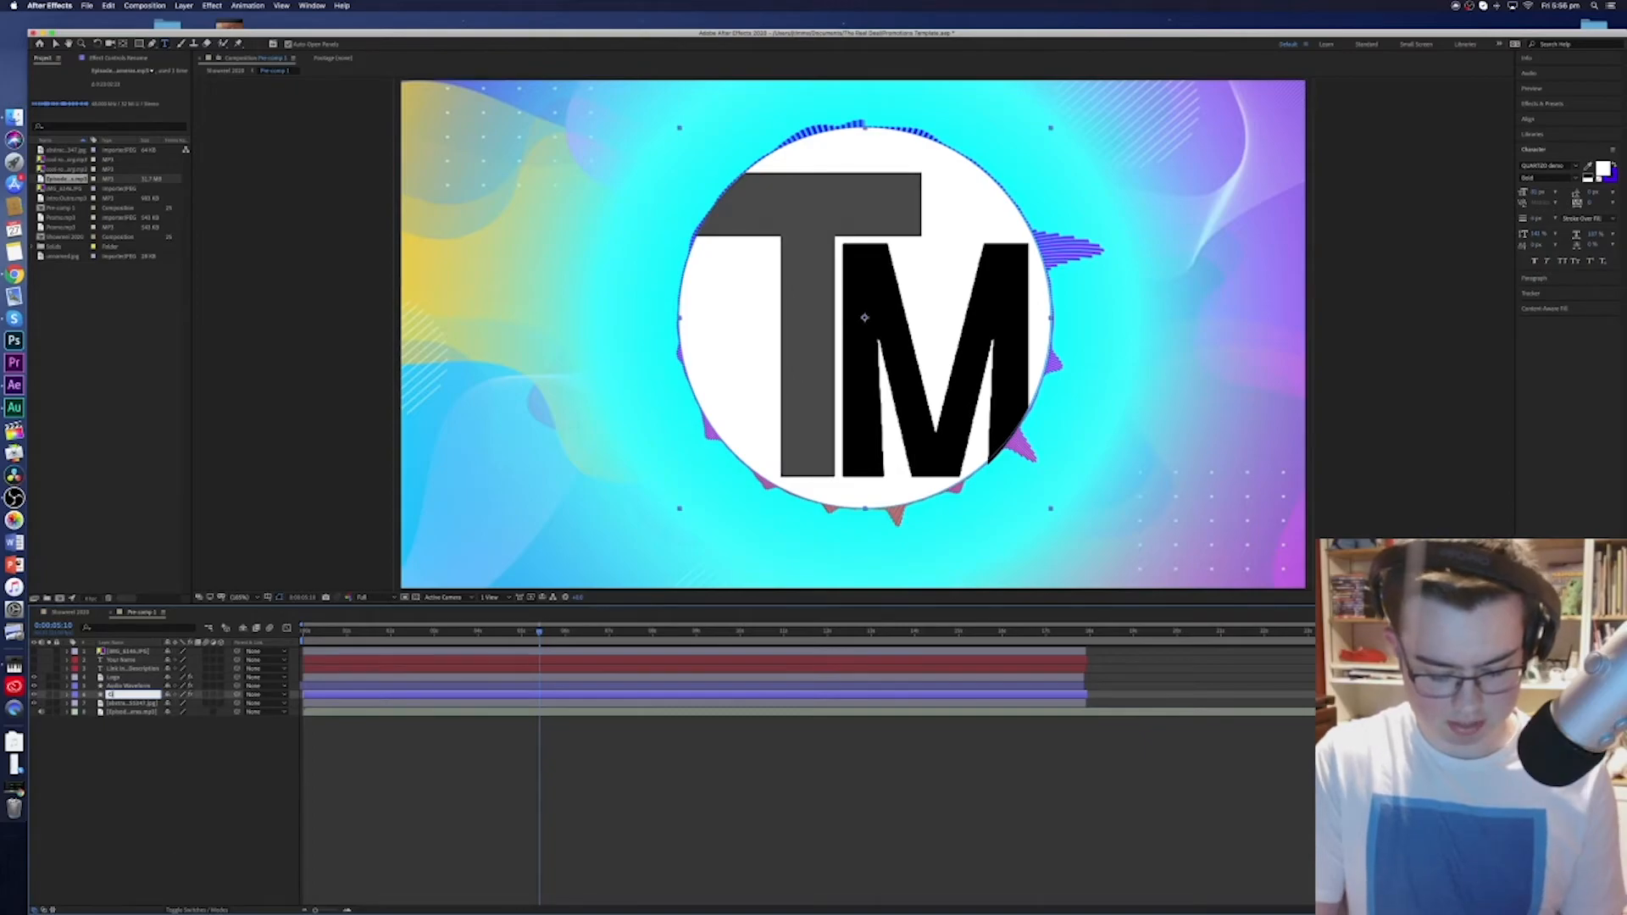
click(174, 864)
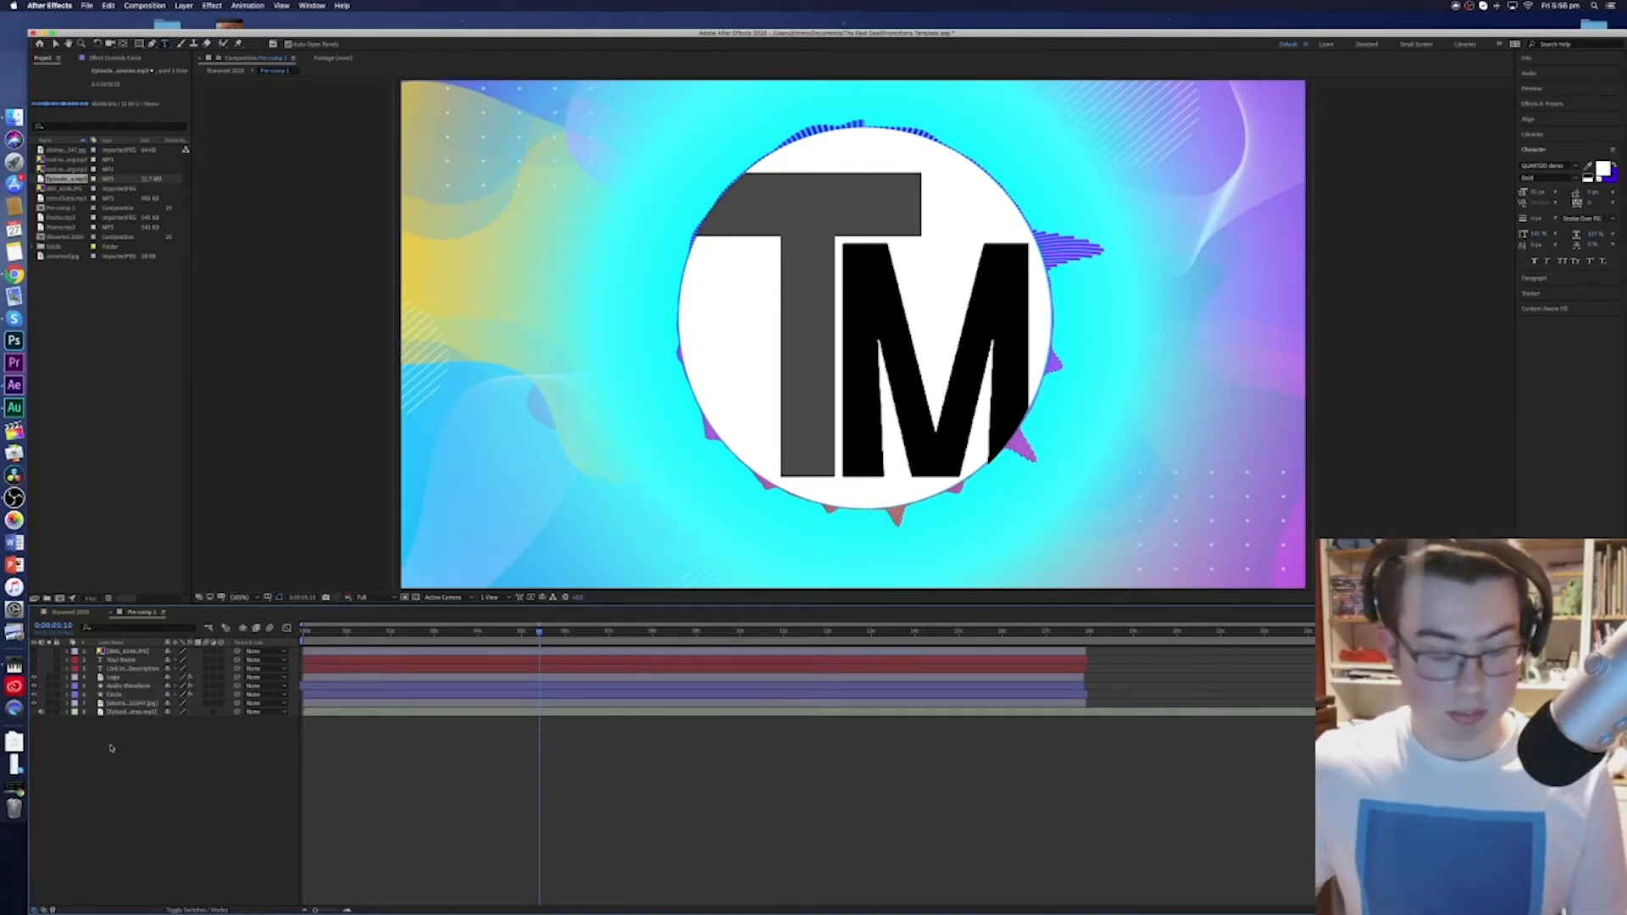
Expand the Audio Waveform layer and reselect Episode 1_Cameras.mp3 as the Audio Spectrum effect's audio layer.
click(67, 685)
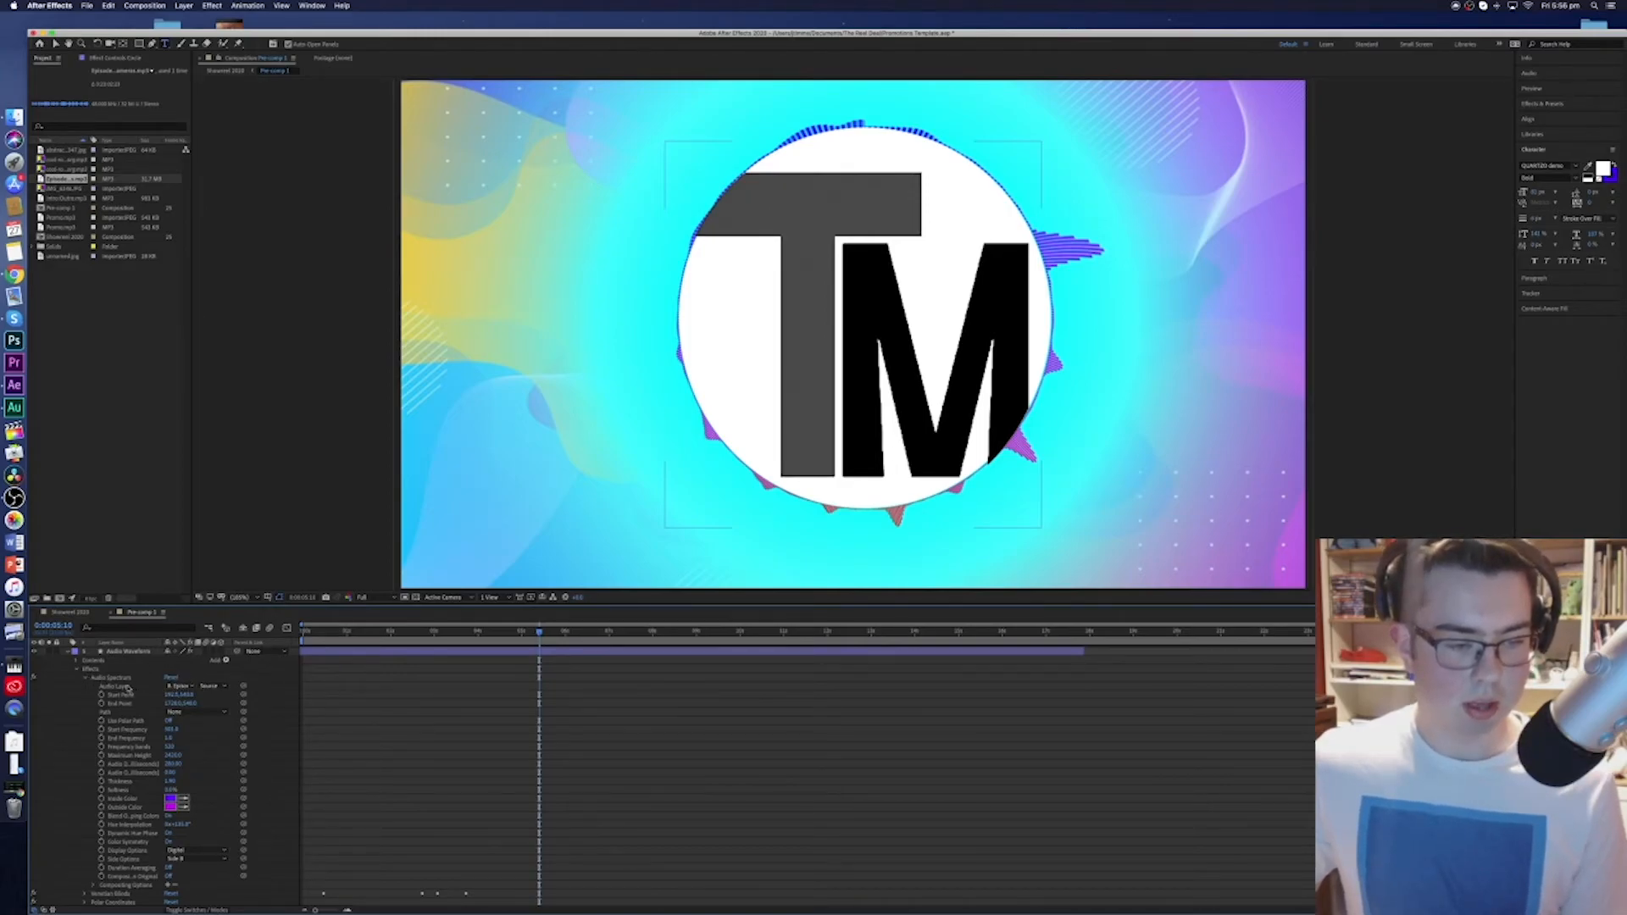
click(192, 686)
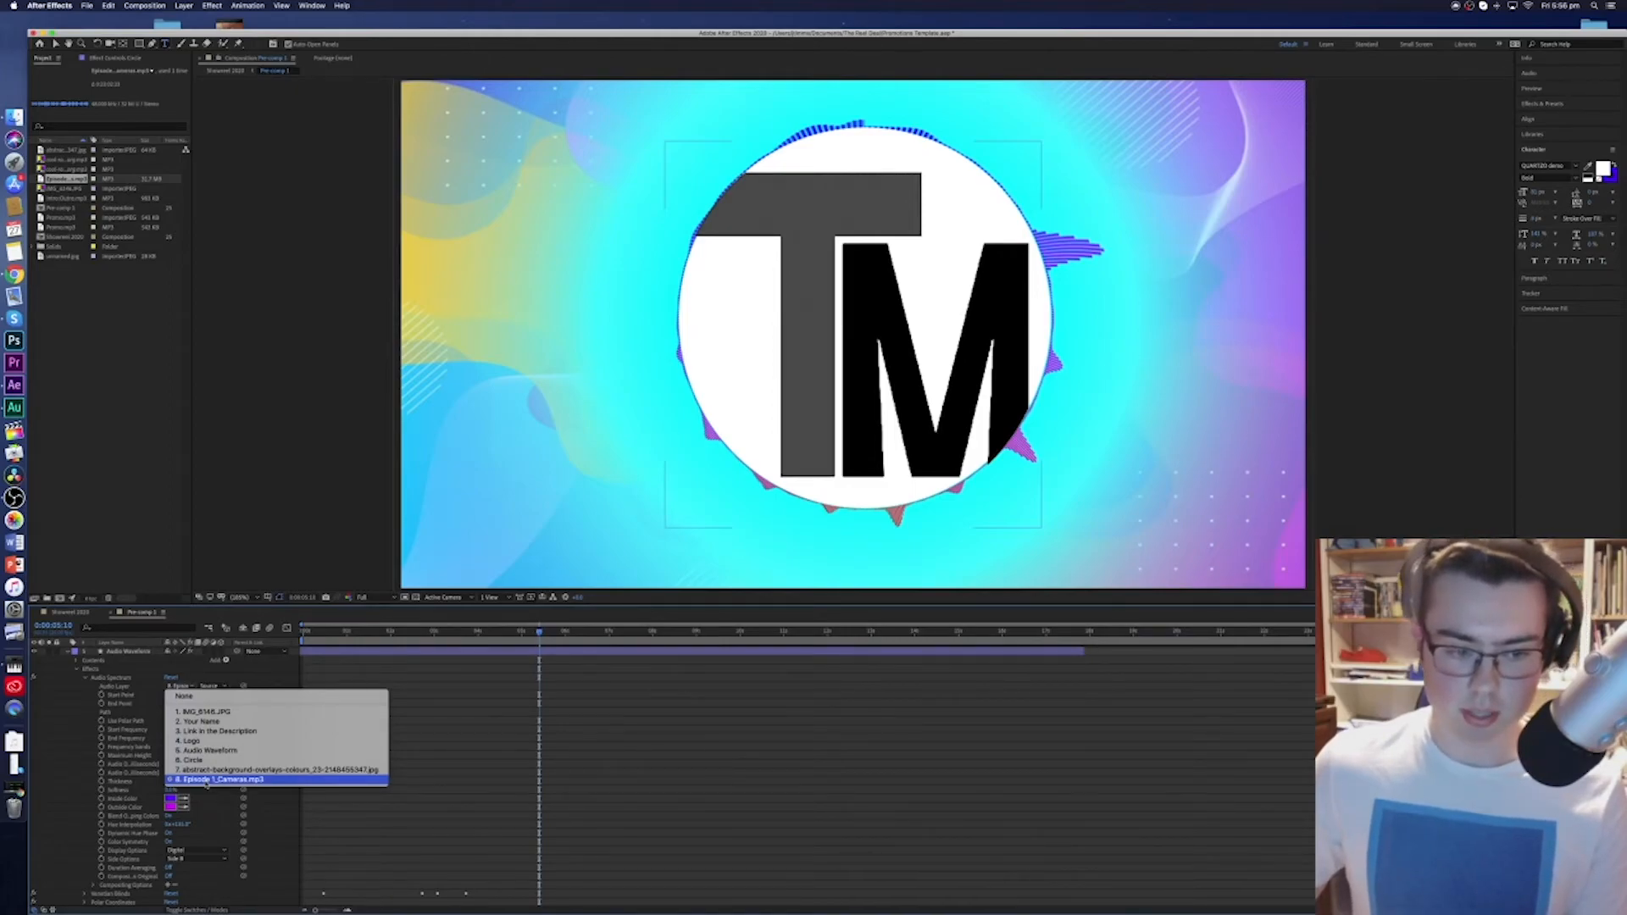
click(206, 780)
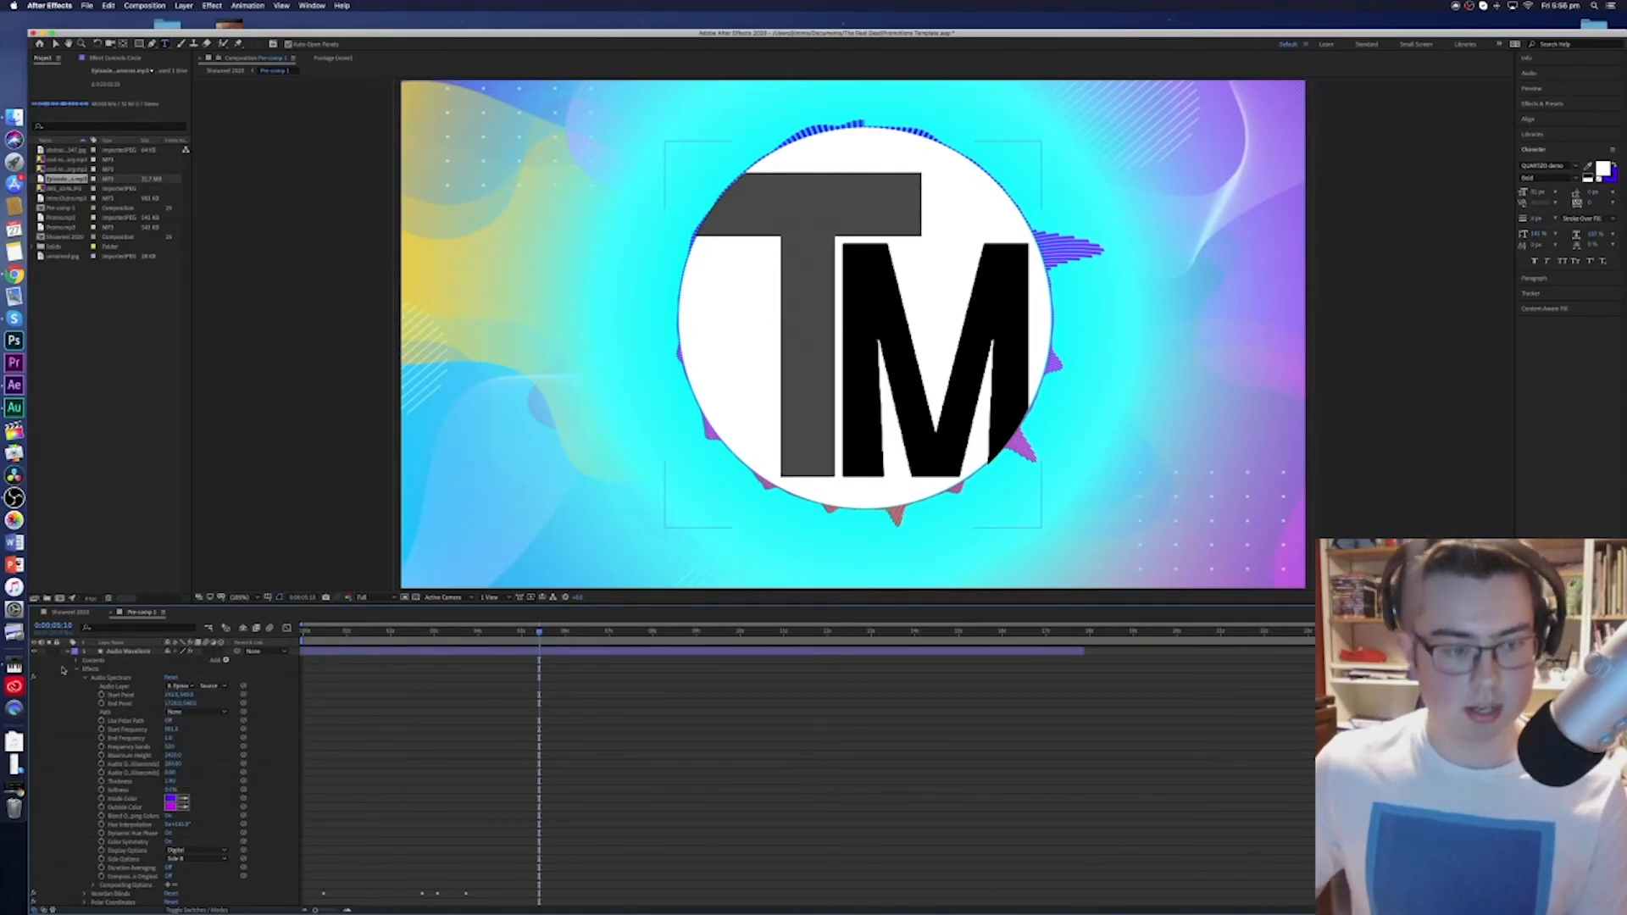